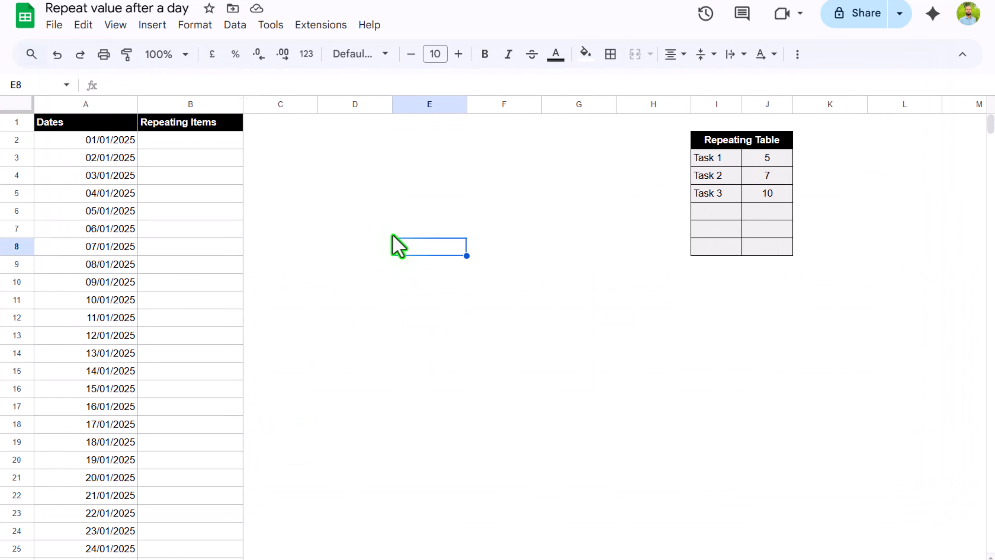
Enter the formula =SEQUENCE(365) in cell B2 under Repeating Items
{"action": "left_click", "coordinate": [207, 144]}
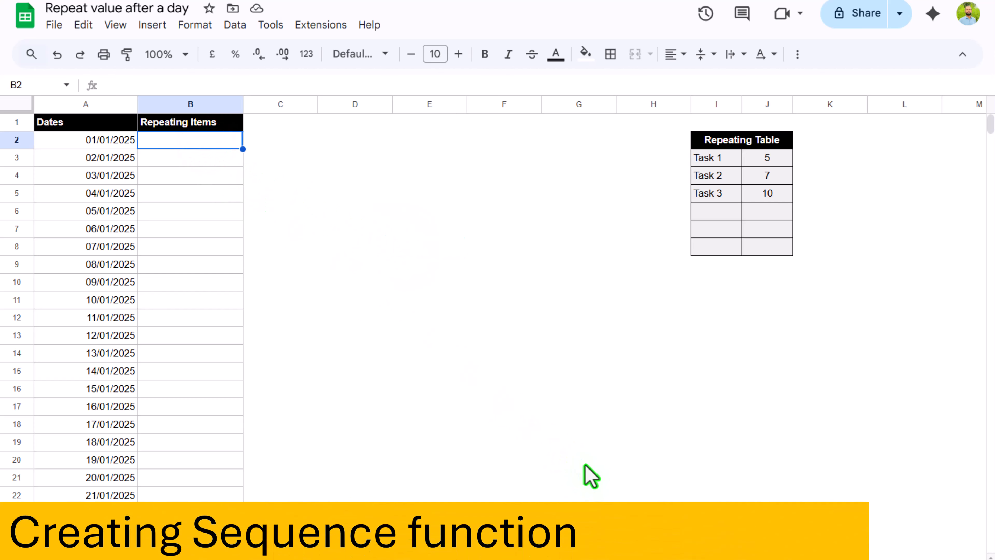
{"action": "type", "text": "="}
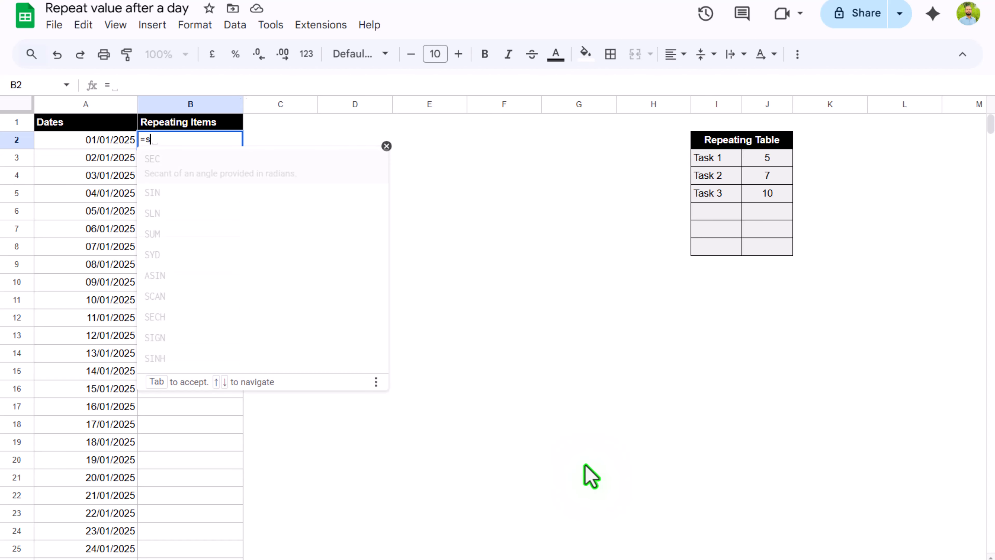
{"action": "type", "text": "seq"}
{"action": "left_click", "coordinate": [169, 161]}
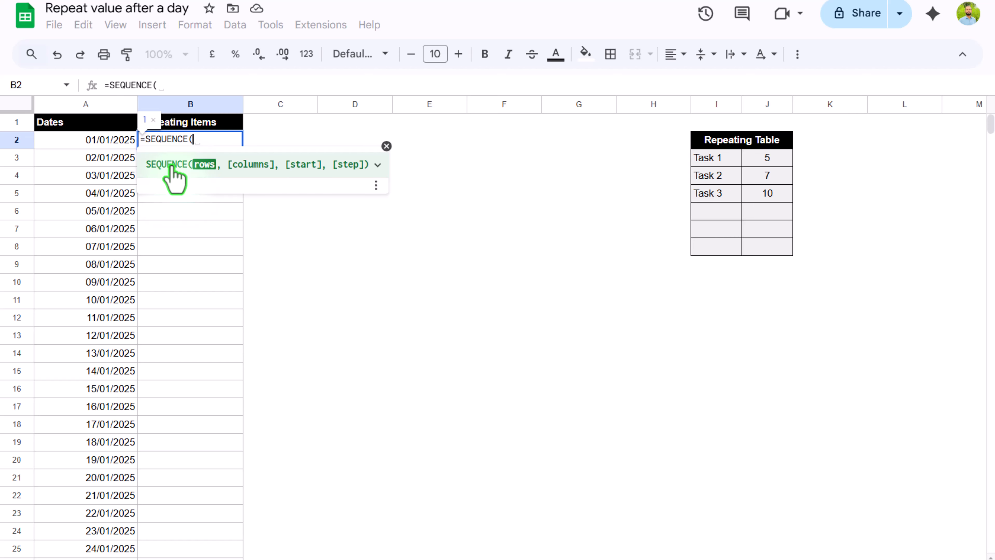
{"action": "type", "text": "365"}
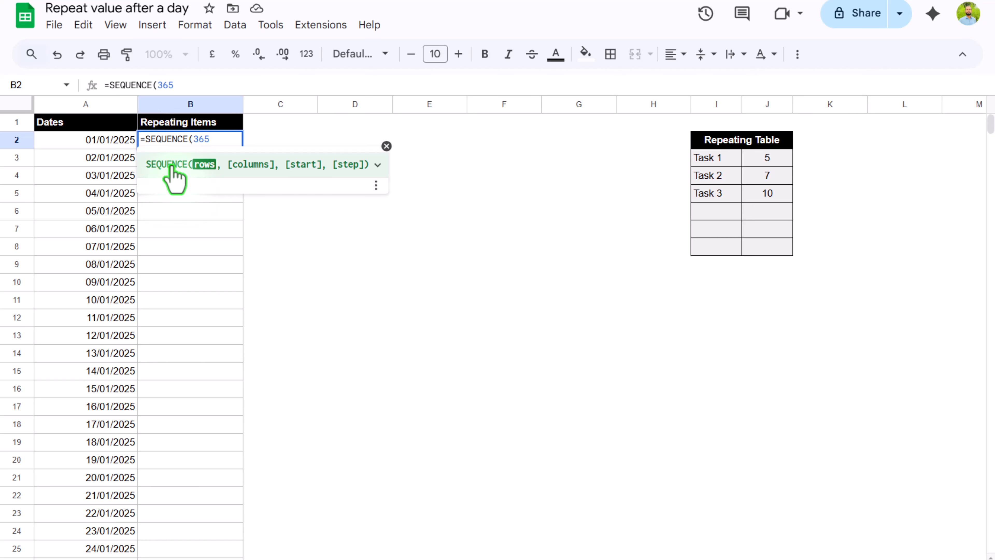
{"action": "type", "text": ")"}
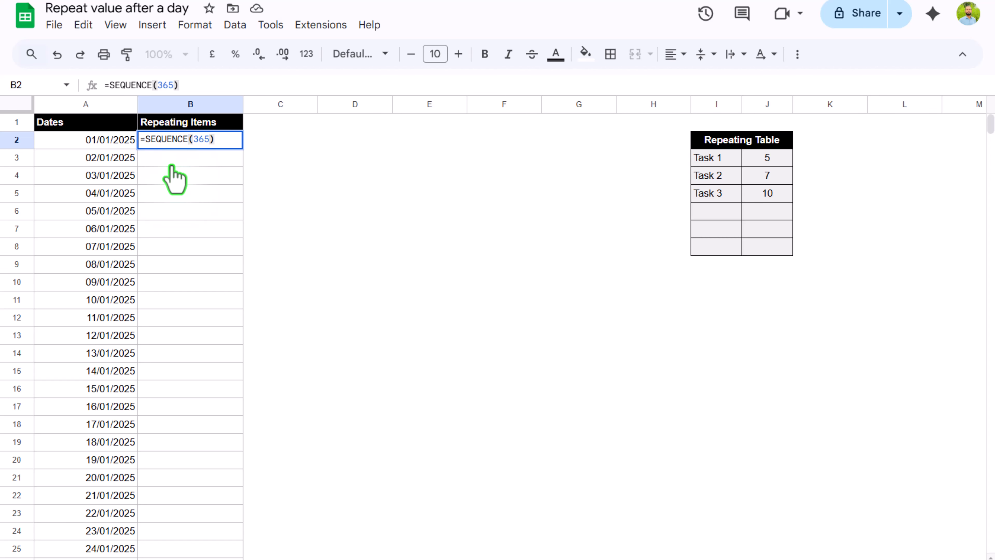
{"action": "key", "text": "Return"}
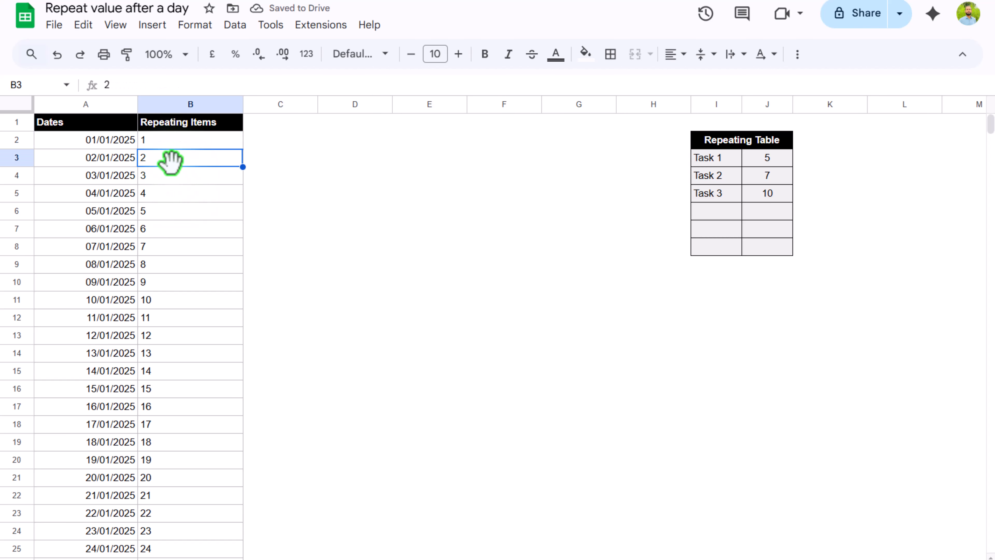
Enlarge the formula bar and wrap B2's SEQUENCE(365) in a MOD function as its dividend
{"action": "left_click", "coordinate": [194, 140]}
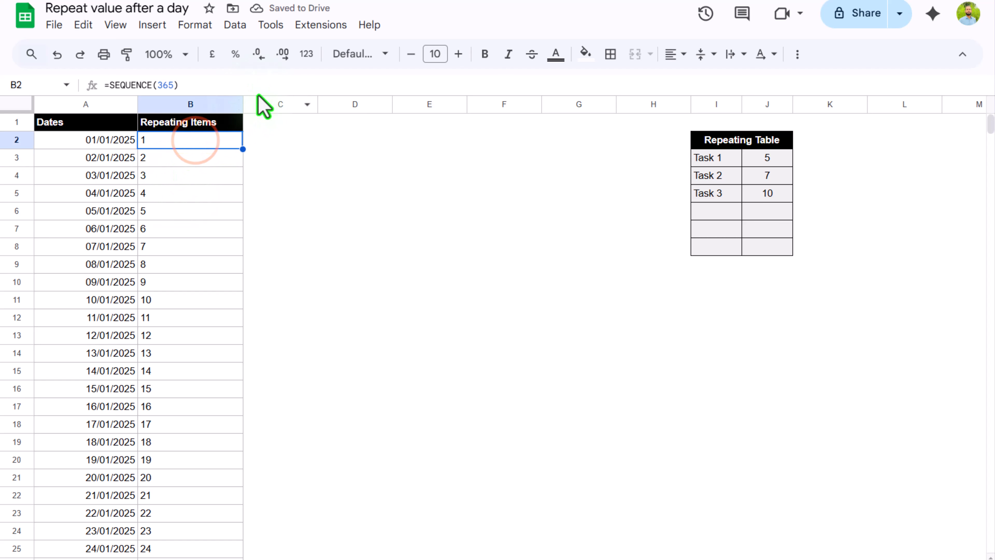
{"action": "left_click_drag", "start_coordinate": [257, 95], "coordinate": [251, 105]}
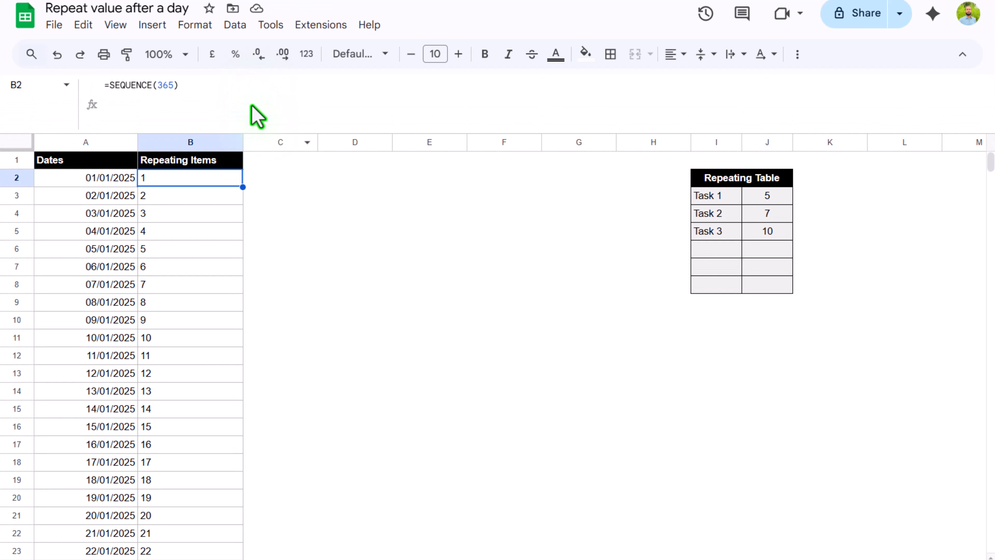
{"action": "left_click", "coordinate": [109, 85]}
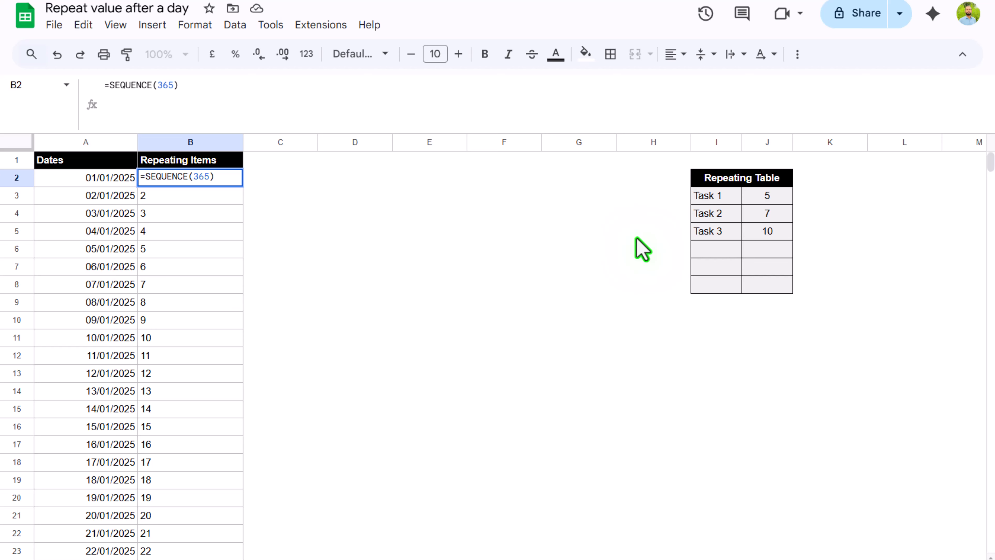
{"action": "type", "text": "Mod"}
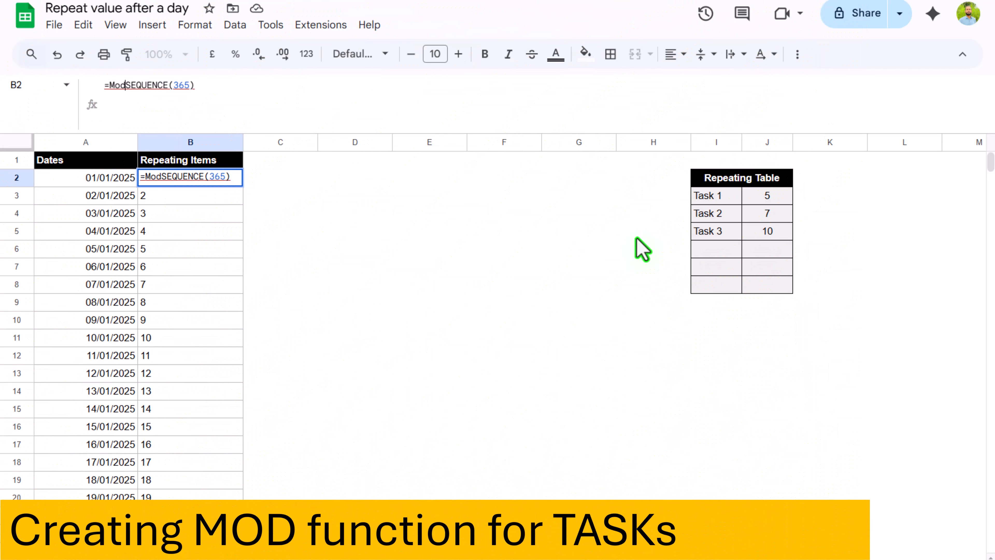
{"action": "type", "text": "("}
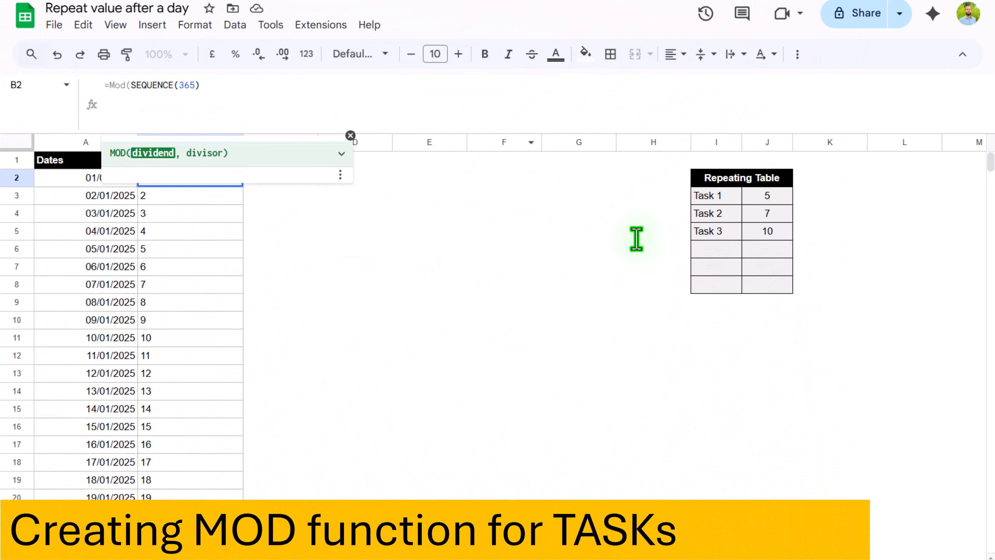
{"action": "left_click_drag", "start_coordinate": [130, 84], "coordinate": [200, 83]}
{"action": "left_click", "coordinate": [204, 83]}
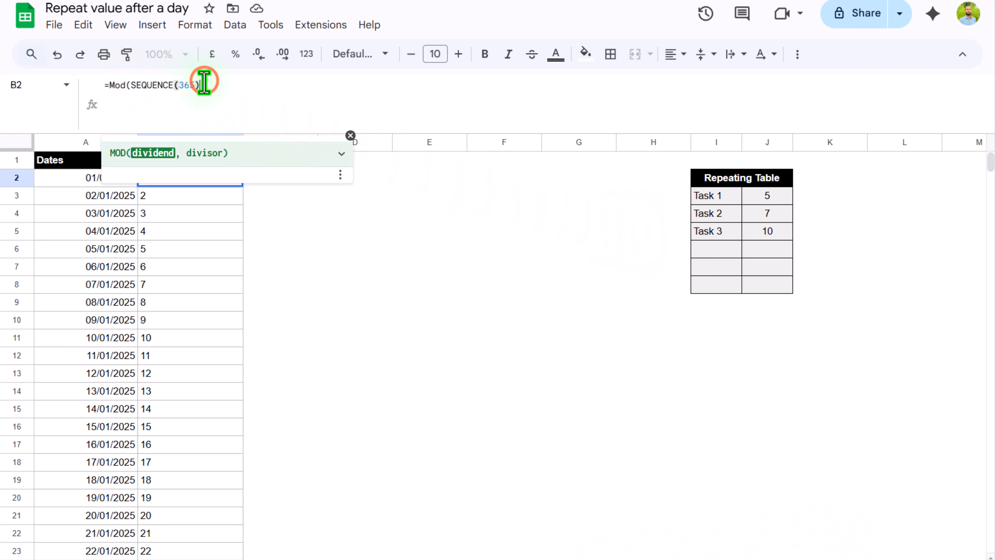
{"action": "type", "text": ","}
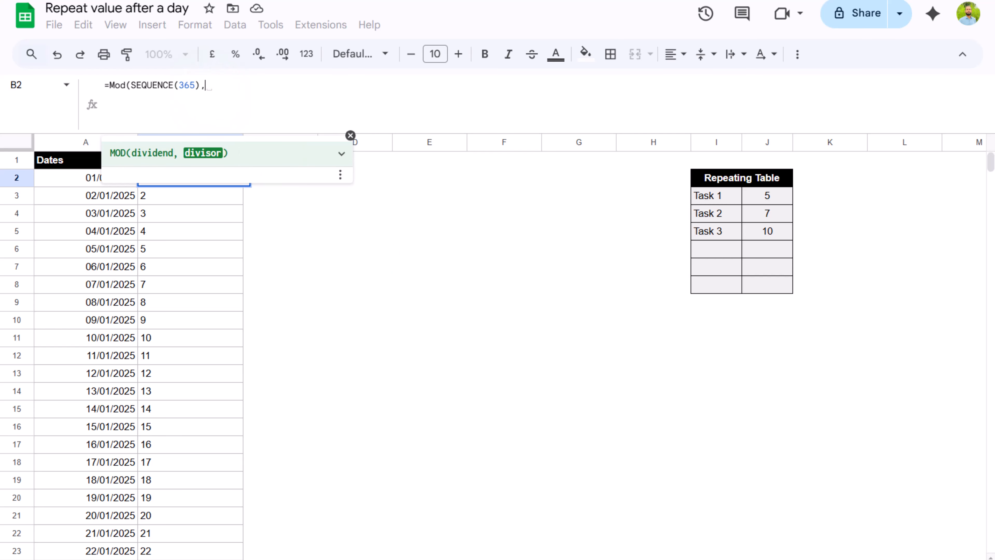
Complete B2's MOD formula with torow(J3:J8,3) as the divisor, ignoring blanks and errors
{"action": "type", "text": "torow("}
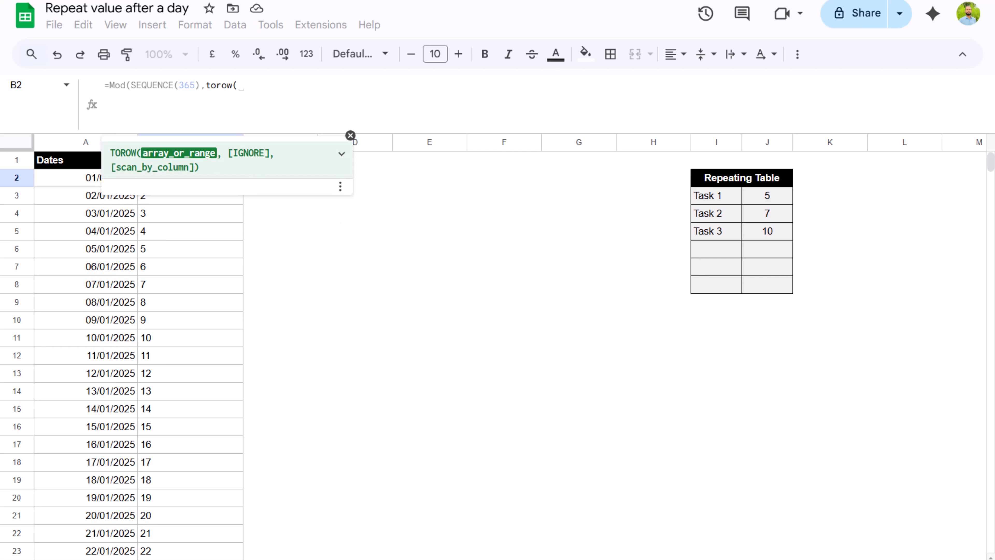
{"action": "left_click_drag", "start_coordinate": [767, 196], "coordinate": [766, 281]}
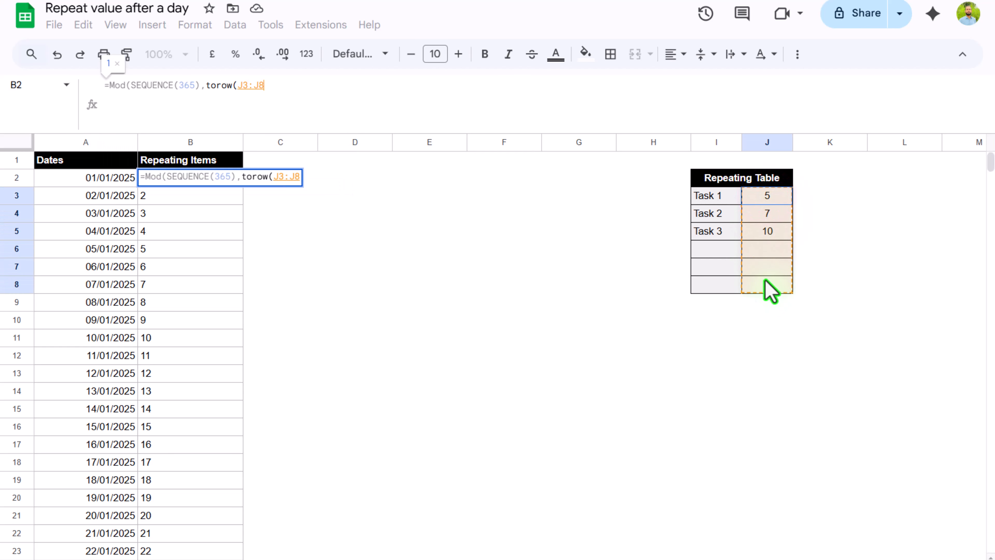
{"action": "type", "text": ","}
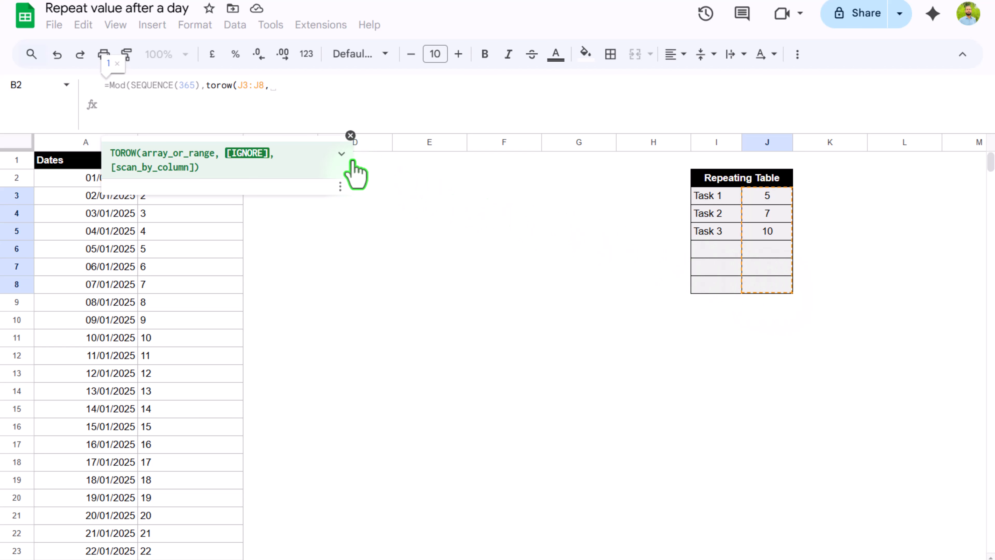
{"action": "left_click", "coordinate": [342, 154]}
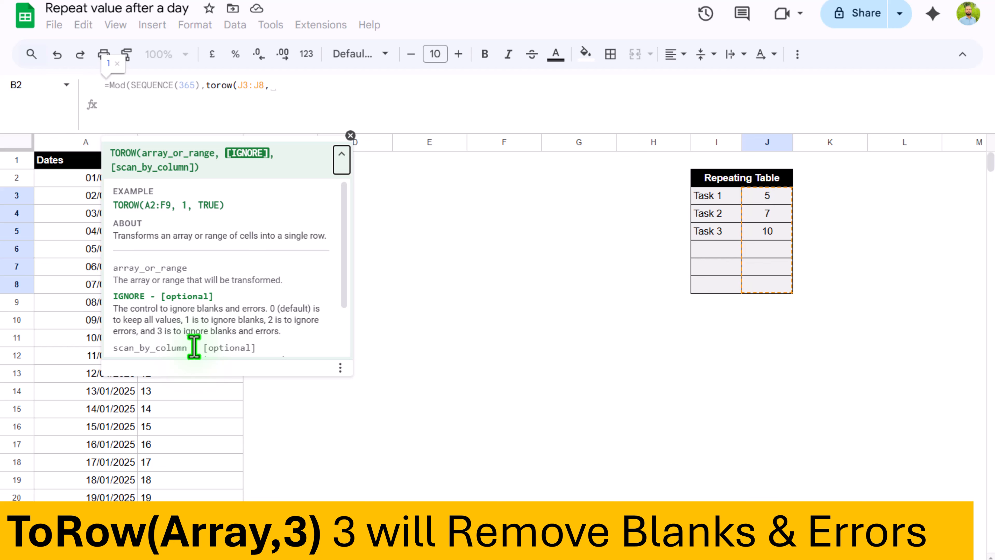
{"action": "type", "text": "3"}
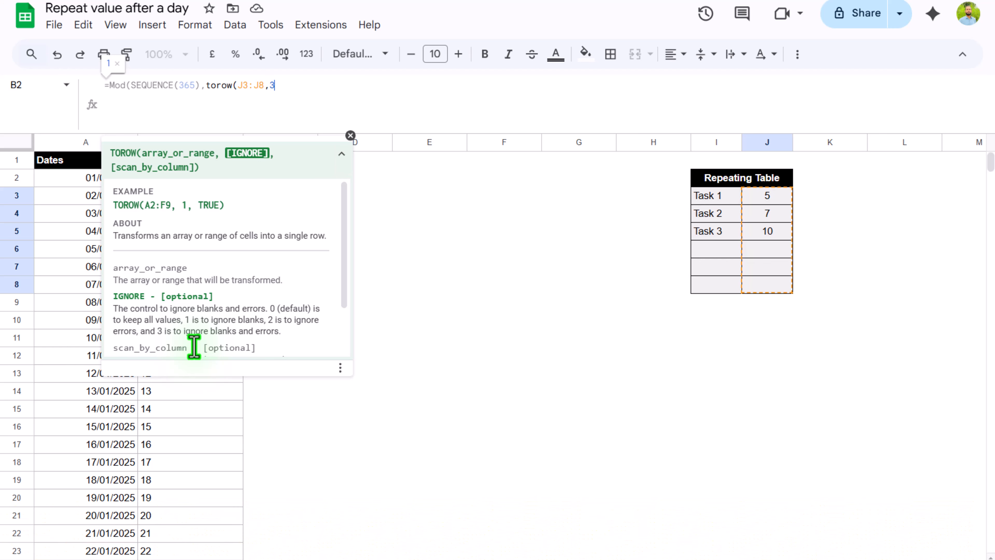
{"action": "type", "text": "))"}
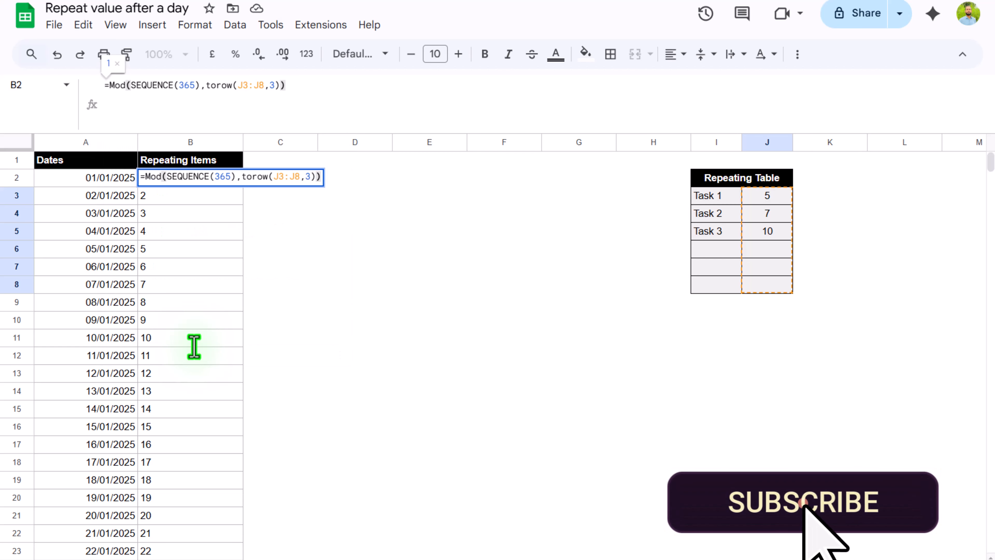
{"action": "key", "text": "Return"}
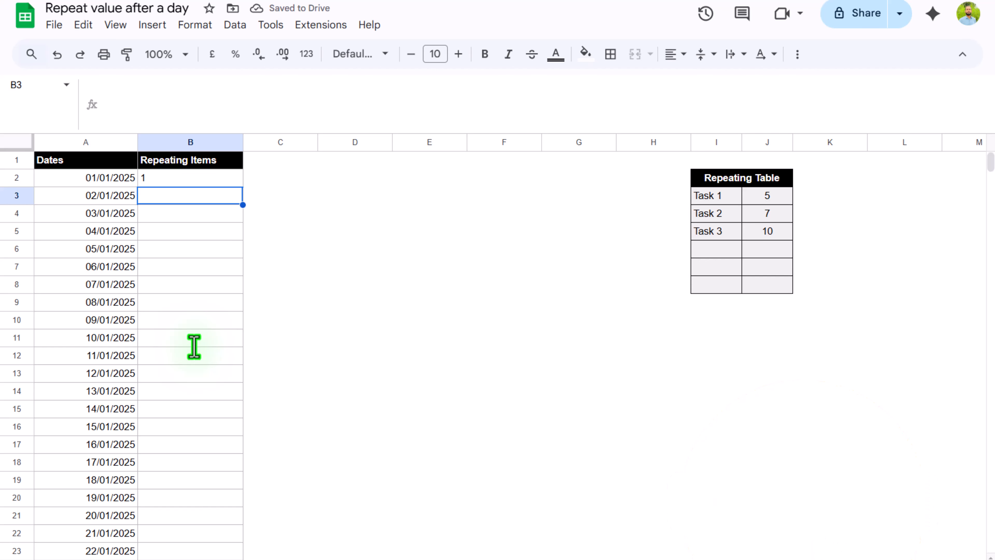
Convert the MOD formula in B2 into an array formula with ArrayFormula
{"action": "left_click", "coordinate": [204, 179]}
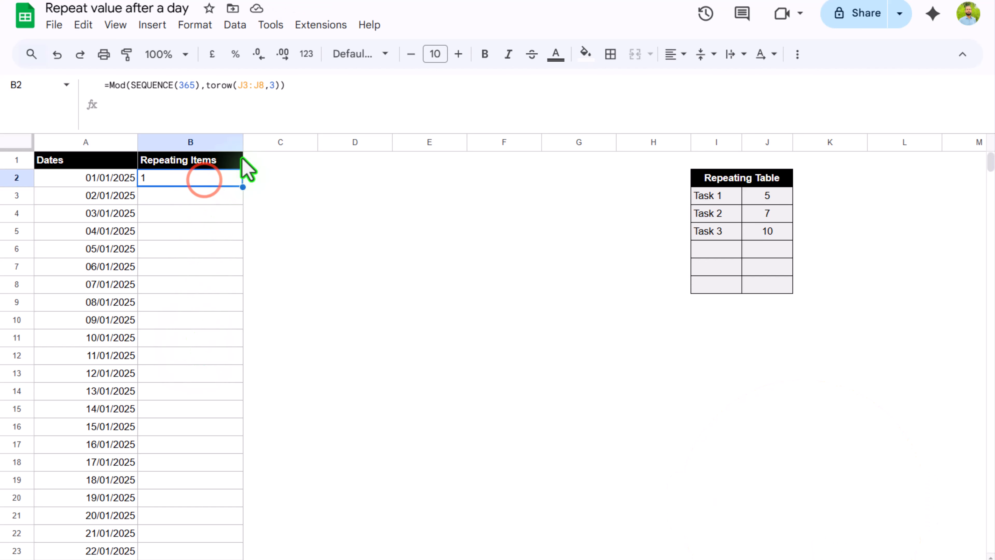
{"action": "left_click", "coordinate": [348, 94]}
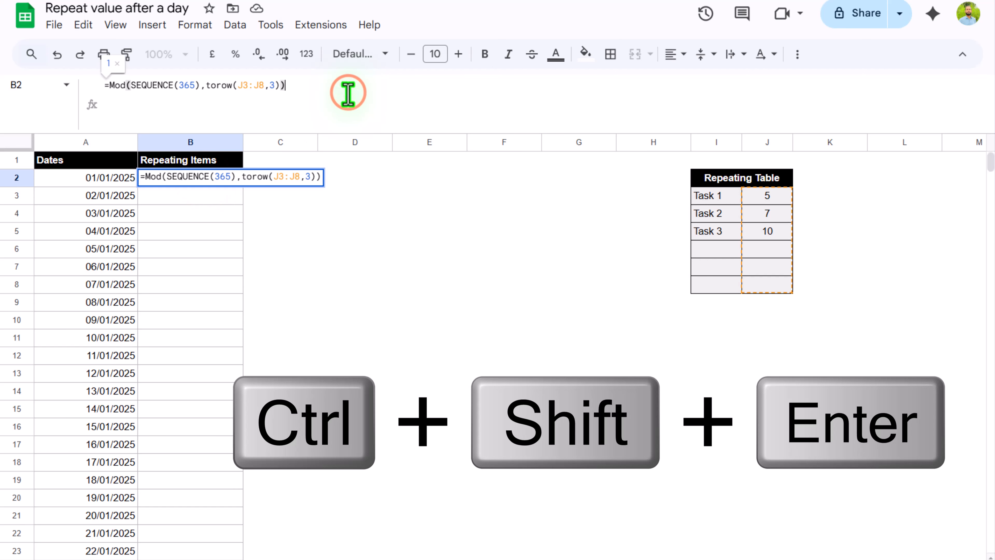
{"action": "key", "text": "ctrl+shift+Return"}
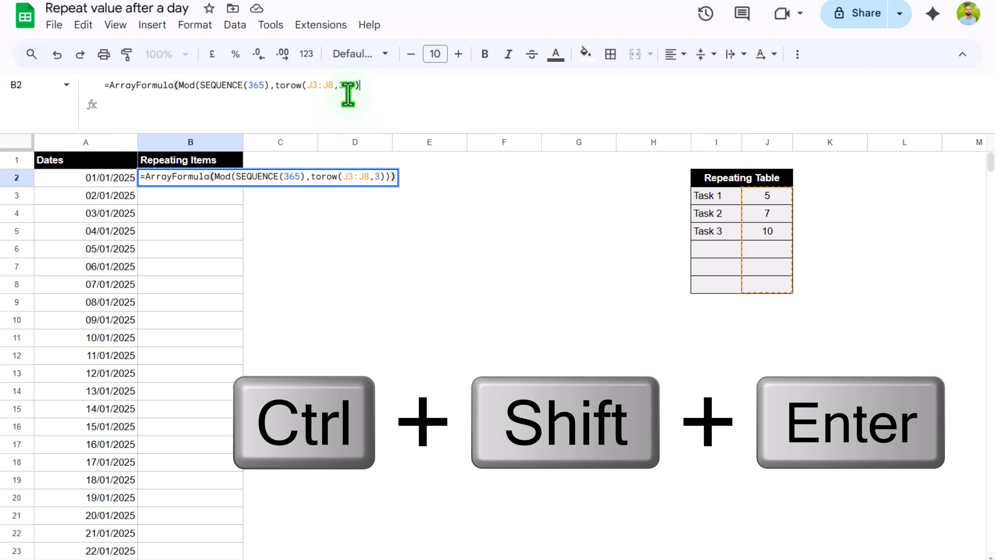
{"action": "key", "text": "Return"}
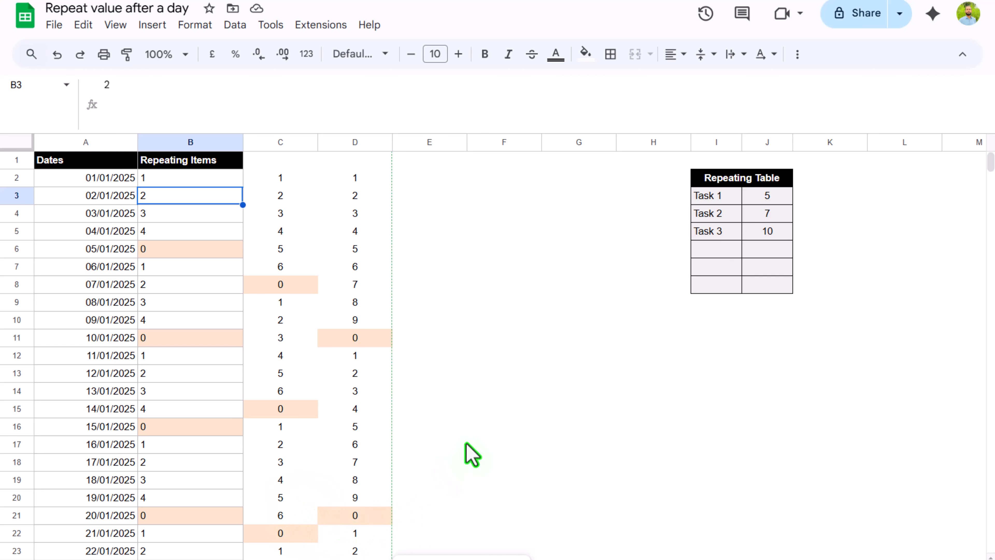
Add Task 4 with a repeat interval of 3 to the first empty row of the Repeating Table
{"action": "left_click", "coordinate": [712, 251]}
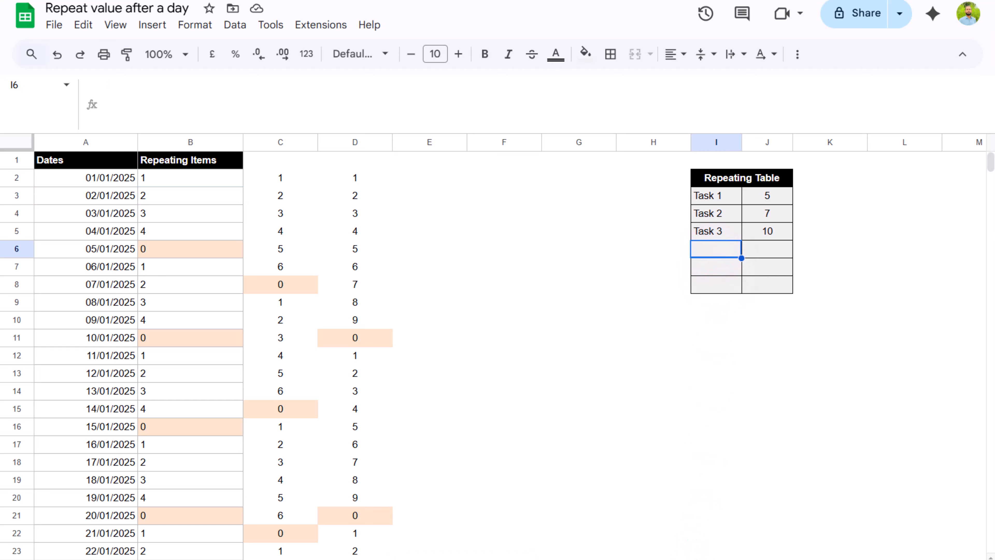
{"action": "type", "text": "Task 4"}
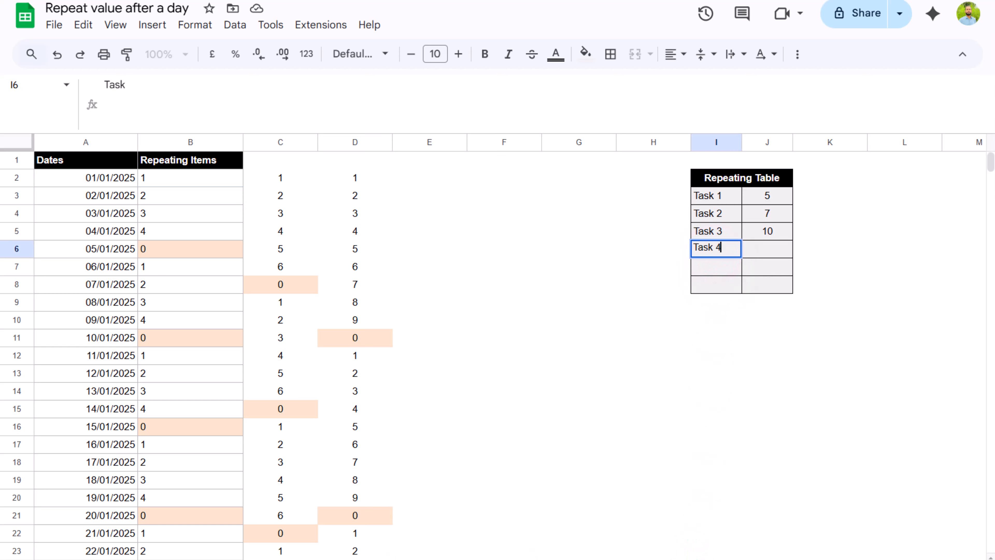
{"action": "key", "text": "Tab"}
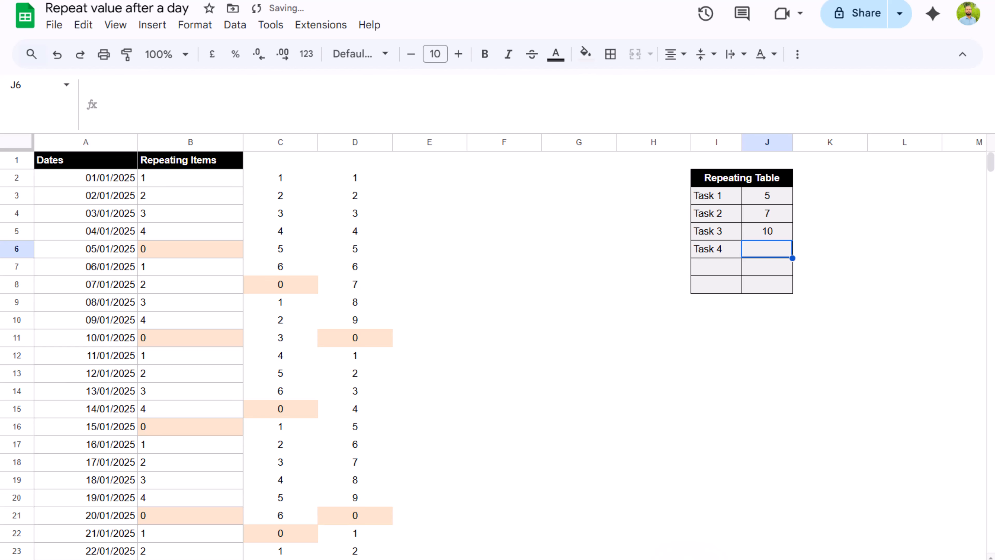
{"action": "type", "text": "3"}
{"action": "key", "text": "Return"}
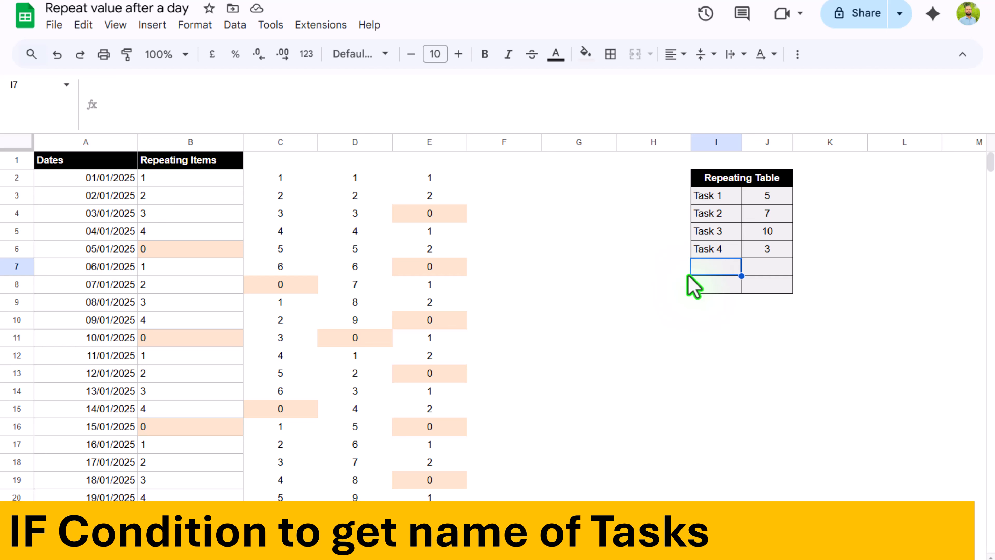
Remove the ArrayFormula wrapper from B2's formula, leaving only the MOD expression
{"action": "left_click", "coordinate": [196, 183]}
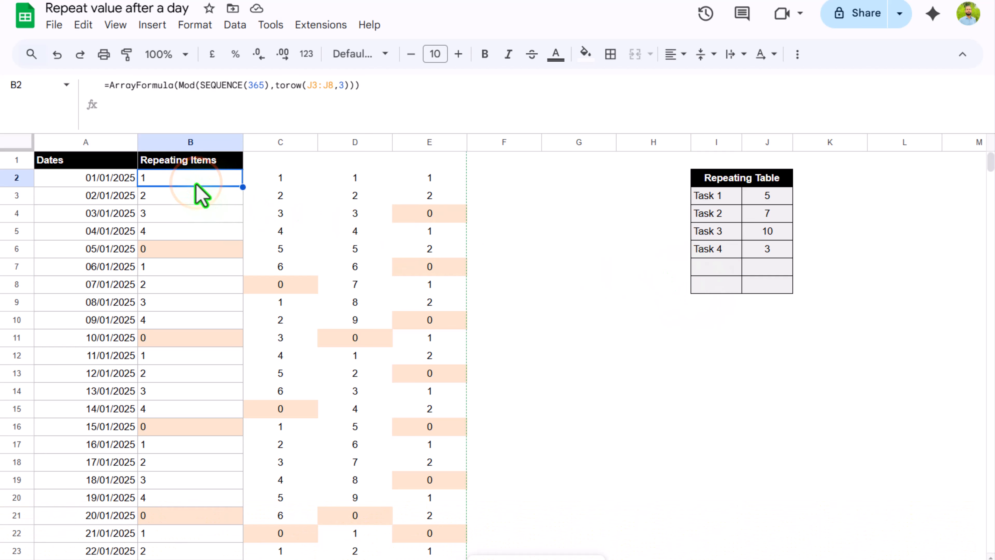
{"action": "left_click", "coordinate": [381, 88]}
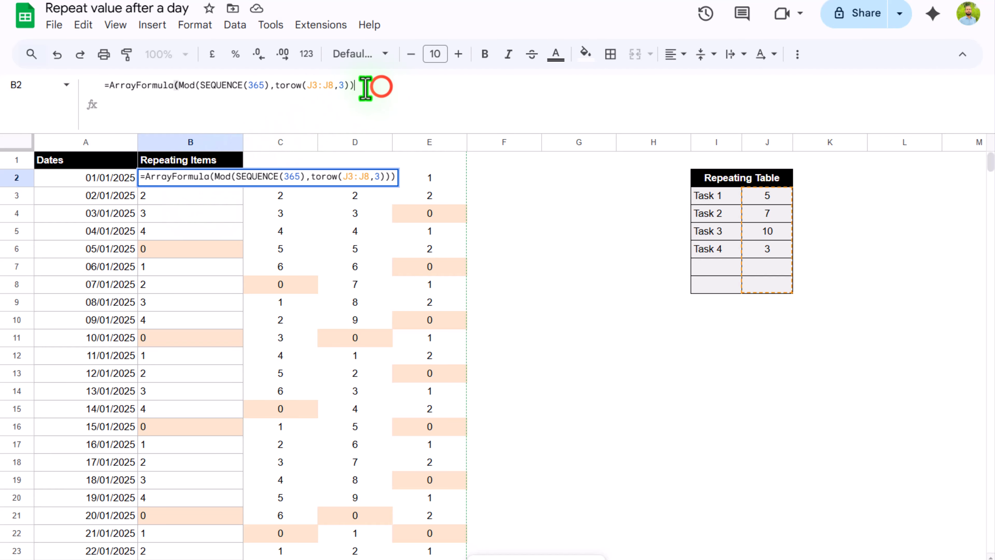
{"action": "left_click", "coordinate": [327, 162]}
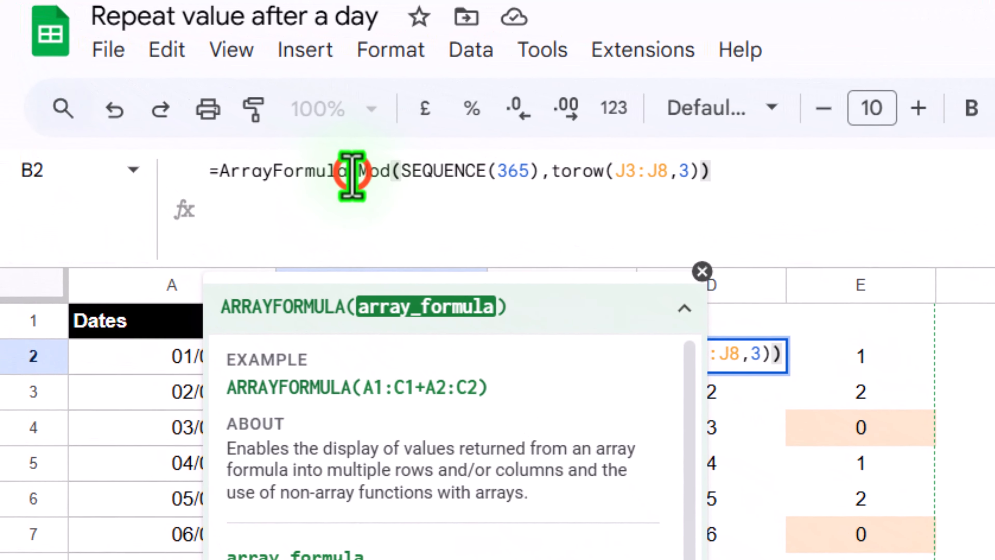
{"action": "left_click_drag", "start_coordinate": [327, 159], "coordinate": [205, 159]}
{"action": "key", "text": "BackSpace"}
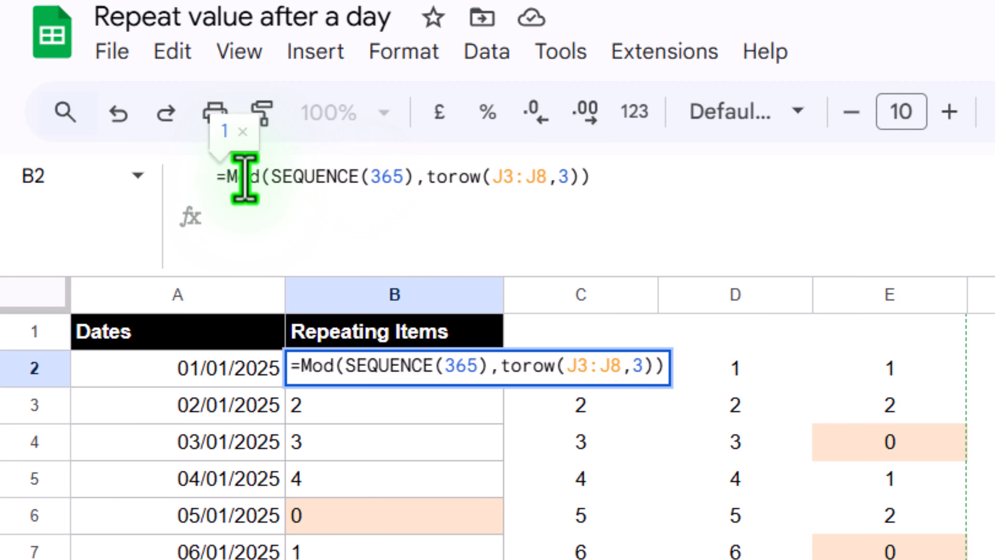
Wrap B2's MOD expression in an IF function that tests whether the remainder equals 0
{"action": "type", "text": "IF("}
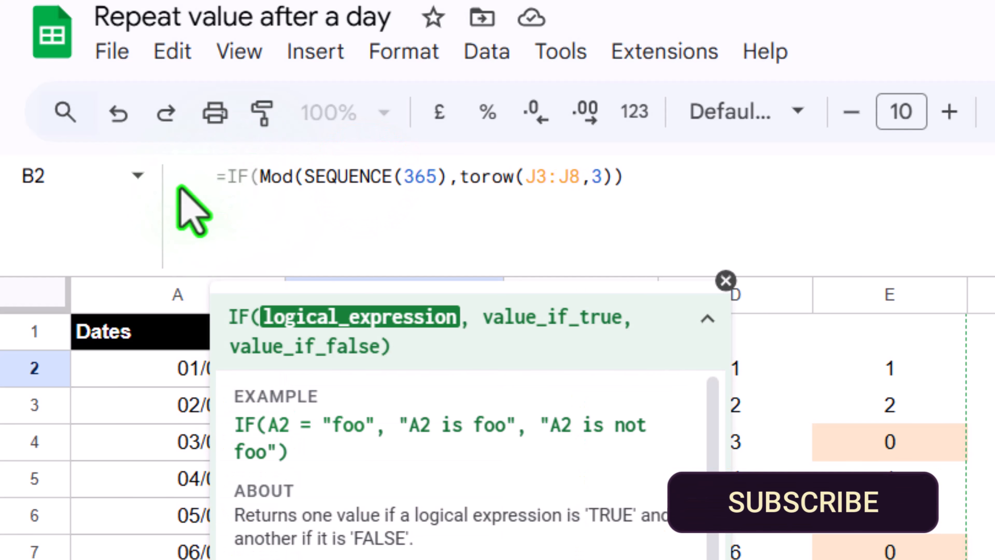
{"action": "left_click_drag", "start_coordinate": [264, 178], "coordinate": [644, 184]}
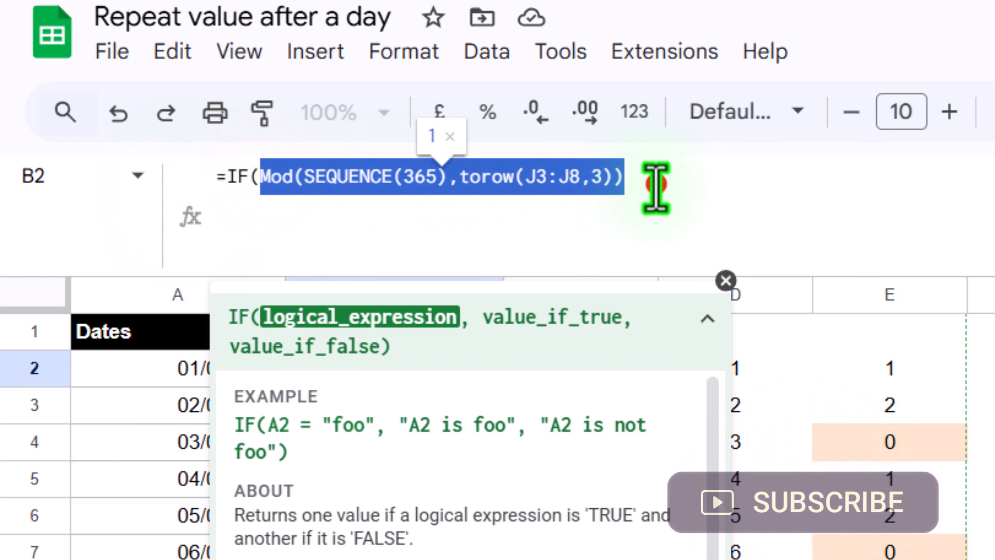
{"action": "left_click", "coordinate": [655, 189]}
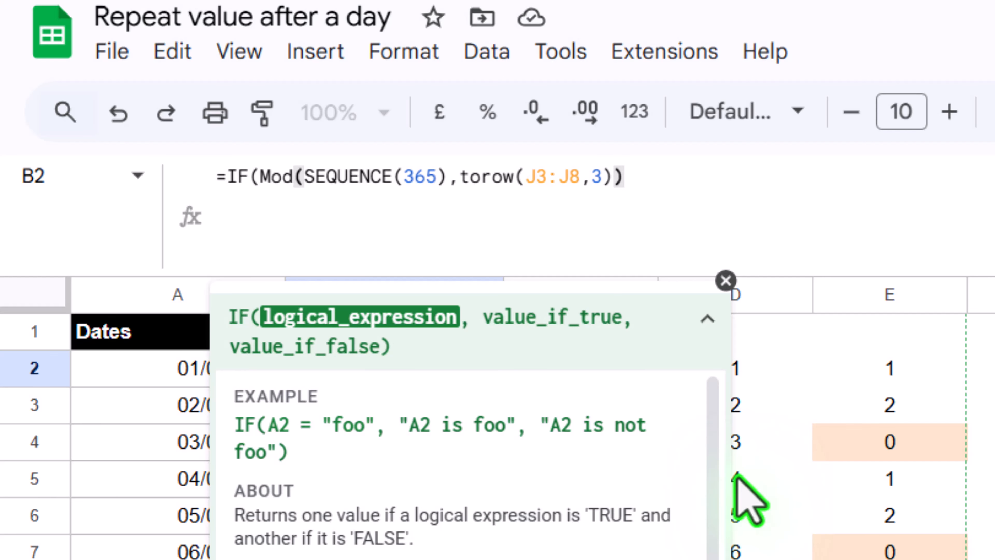
{"action": "type", "text": "=0"}
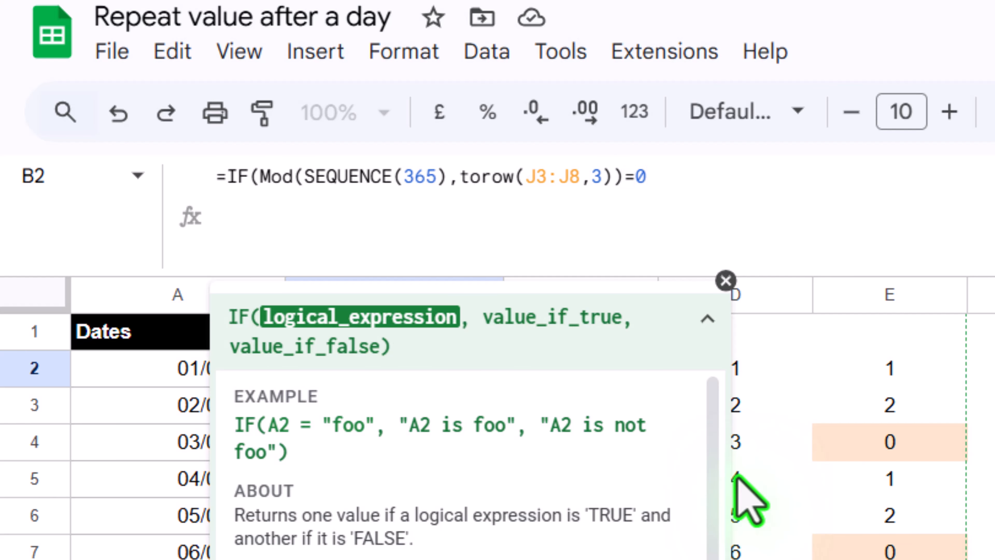
{"action": "type", "text": ","}
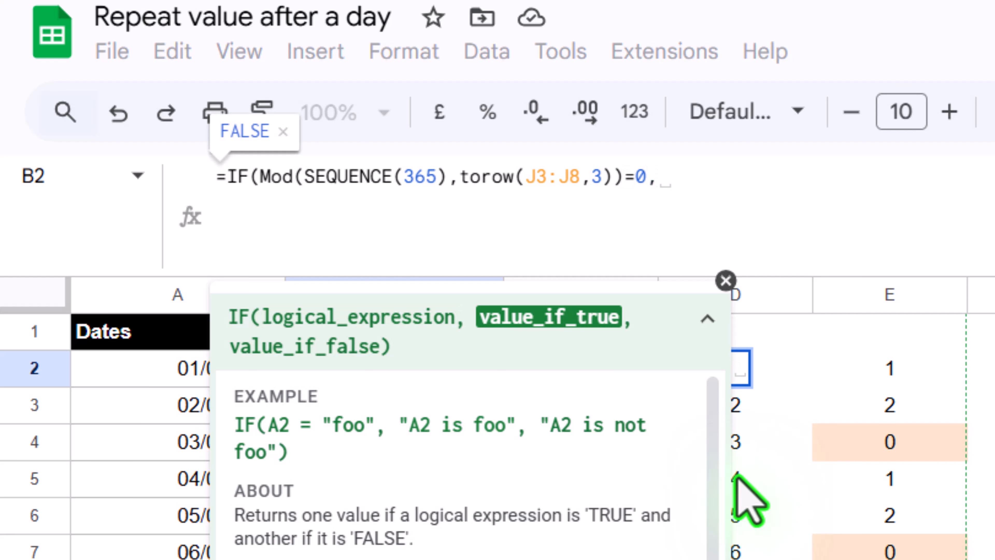
Complete the IF with torow(I3:I8,3) as the value if true and an empty string "" as the value if false
{"action": "type", "text": "torow("}
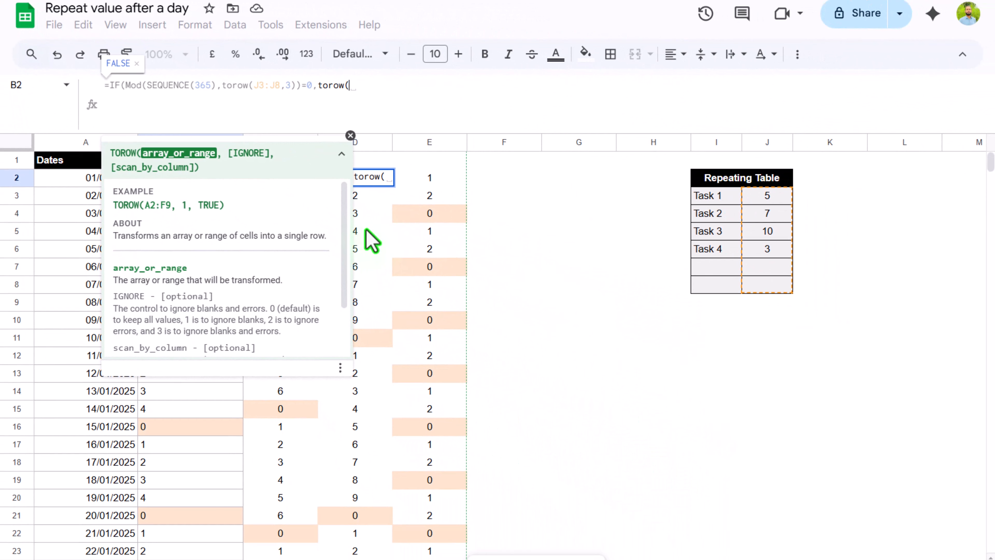
{"action": "left_click_drag", "start_coordinate": [731, 199], "coordinate": [733, 290]}
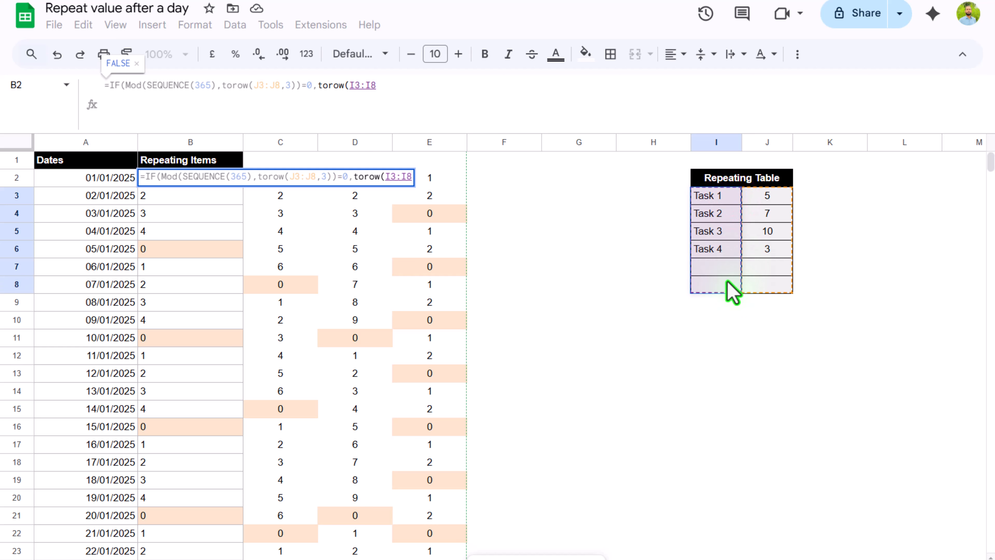
{"action": "type", "text": ","}
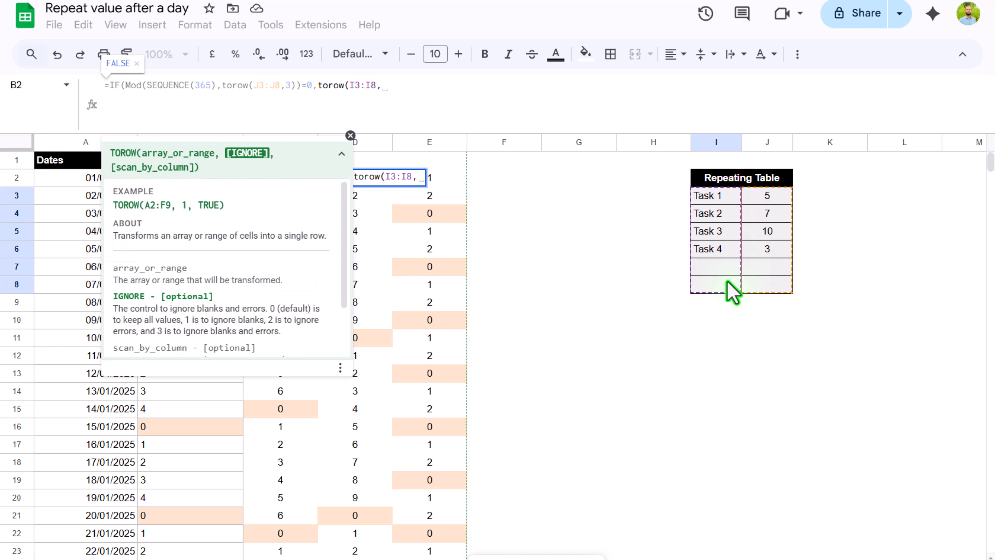
{"action": "type", "text": "3)"}
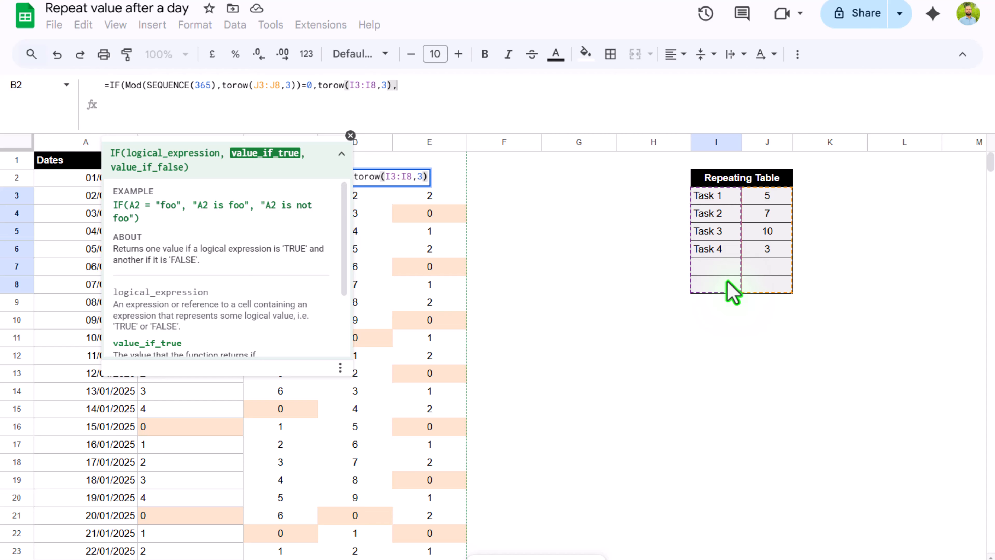
{"action": "type", "text": ",\"\""}
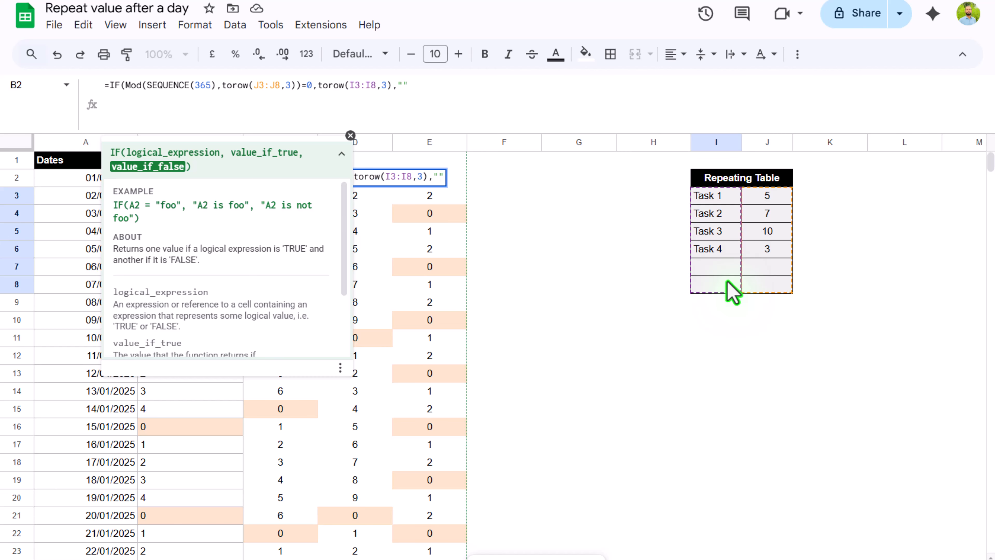
{"action": "type", "text": ")"}
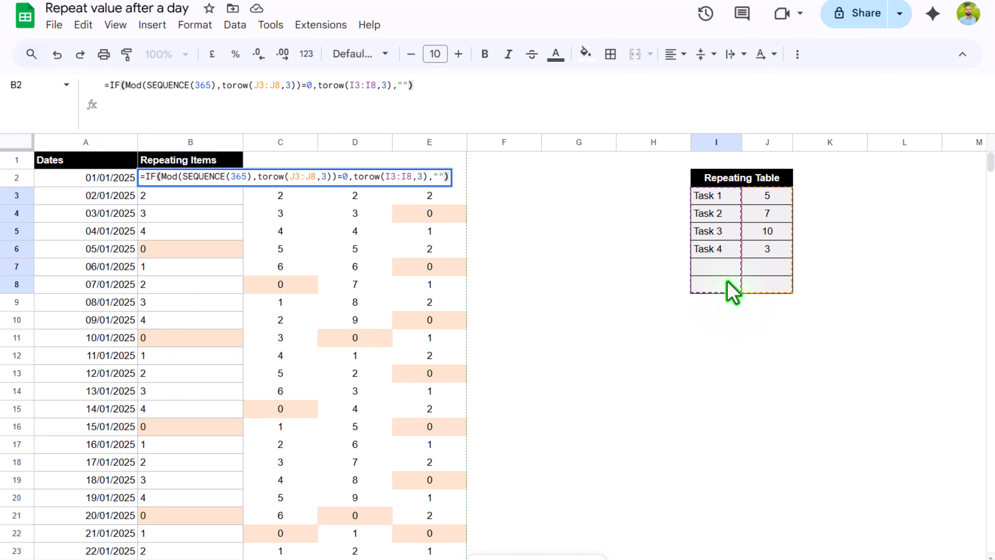
Convert B2's IF formula into an array formula with ArrayFormula and commit it
{"action": "key", "text": "ctrl+shift+Return"}
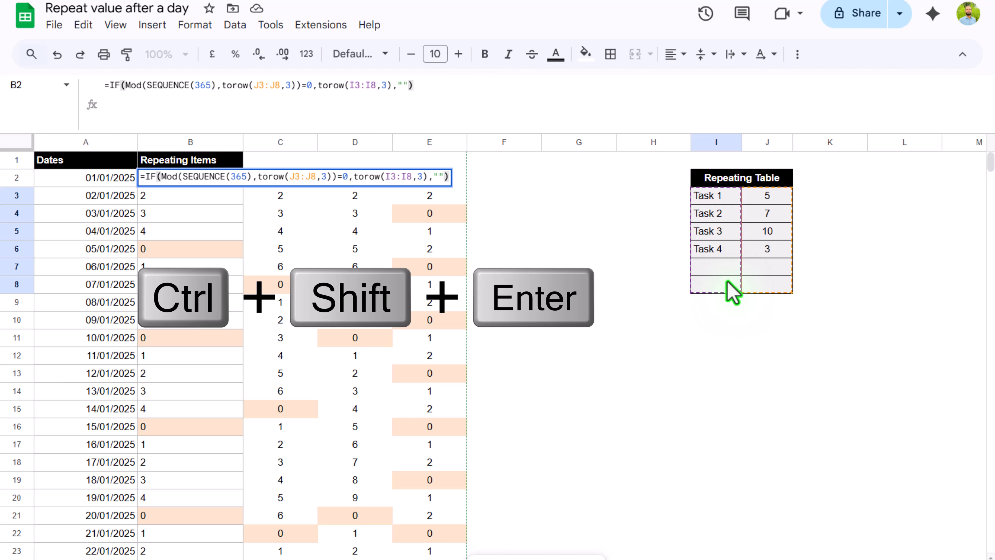
{"action": "key", "text": "ctrl+shift+Return"}
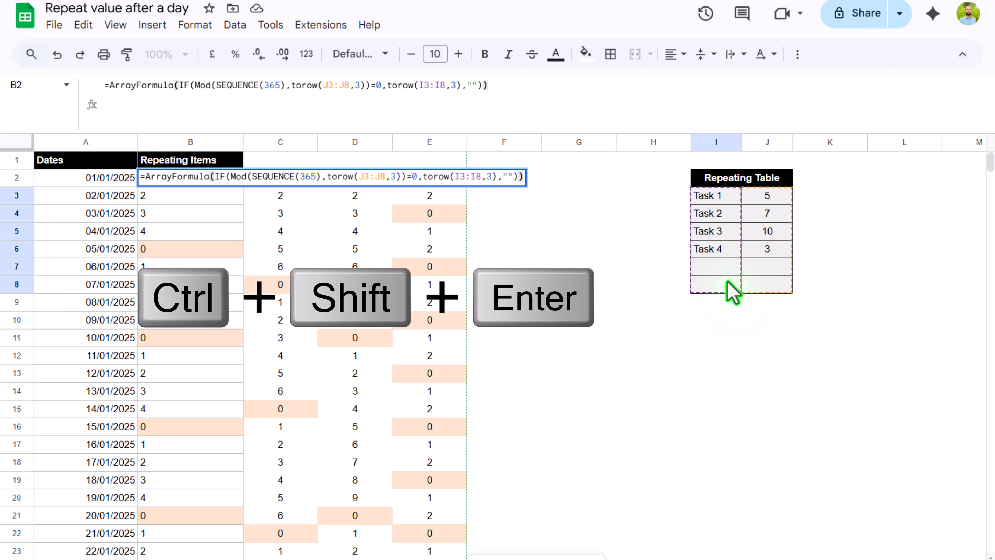
{"action": "key", "text": "Return"}
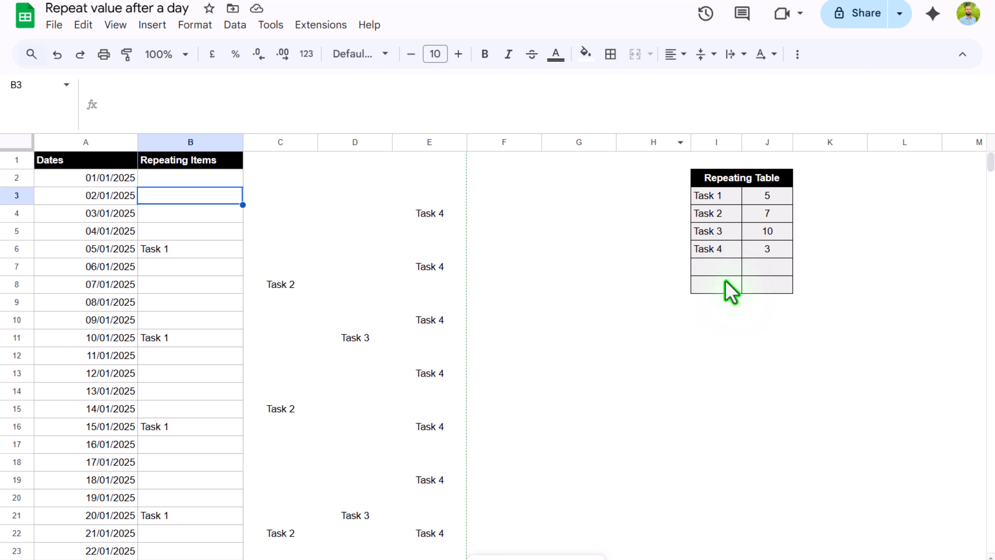
Remove the ArrayFormula wrapper and its closing parenthesis from B2, leaving only the IF expression
{"action": "left_click", "coordinate": [231, 179]}
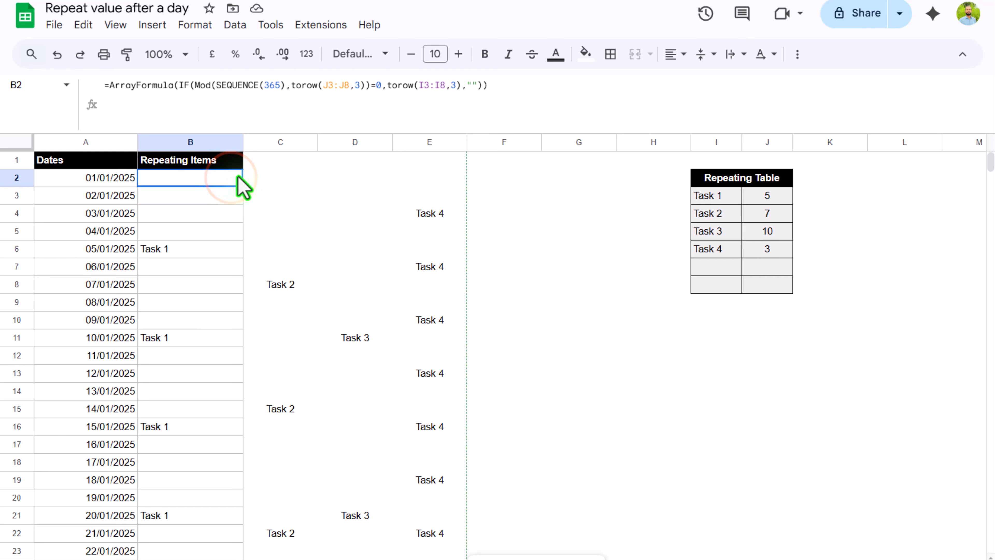
{"action": "left_click", "coordinate": [505, 90]}
{"action": "key", "text": "BackSpace"}
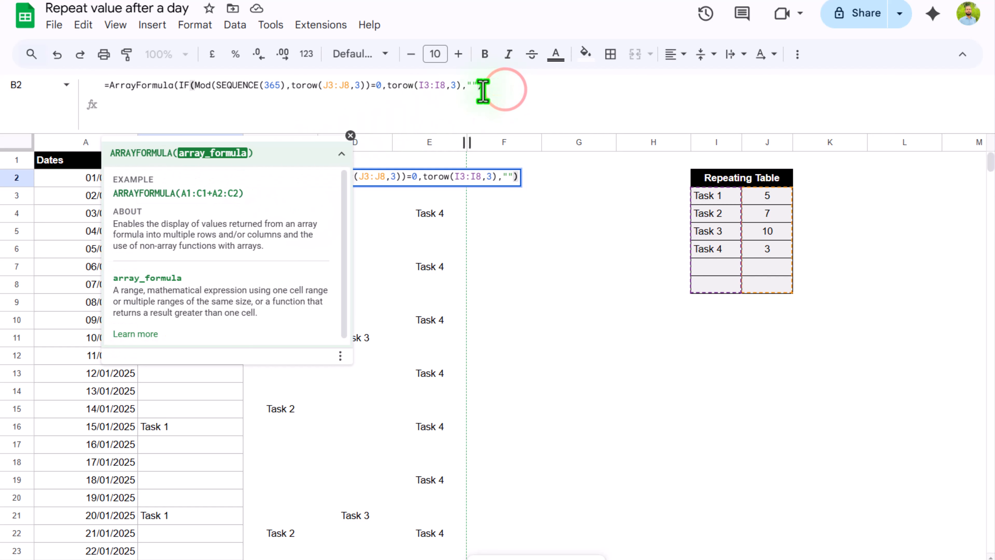
{"action": "left_click_drag", "start_coordinate": [179, 93], "coordinate": [110, 98]}
{"action": "key", "text": "BackSpace"}
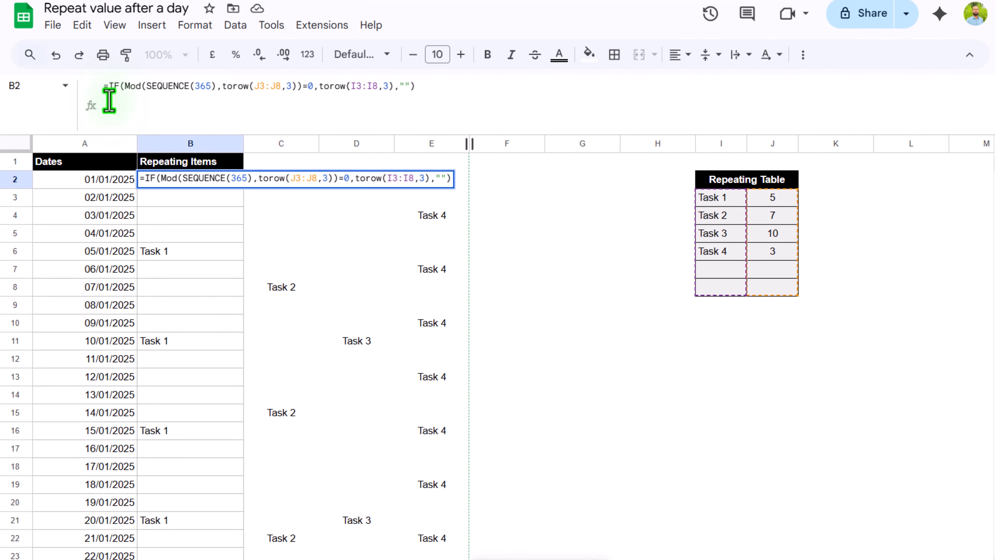
Wrap B2's IF expression in Byrow as its array argument and begin a Lambda with the parameter x
{"action": "type", "text": "Byrow"}
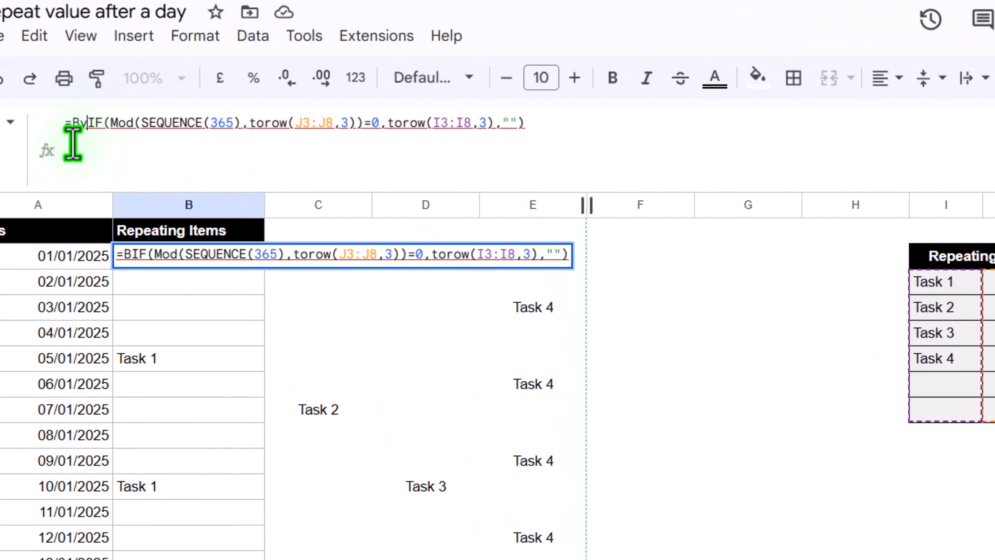
{"action": "type", "text": "("}
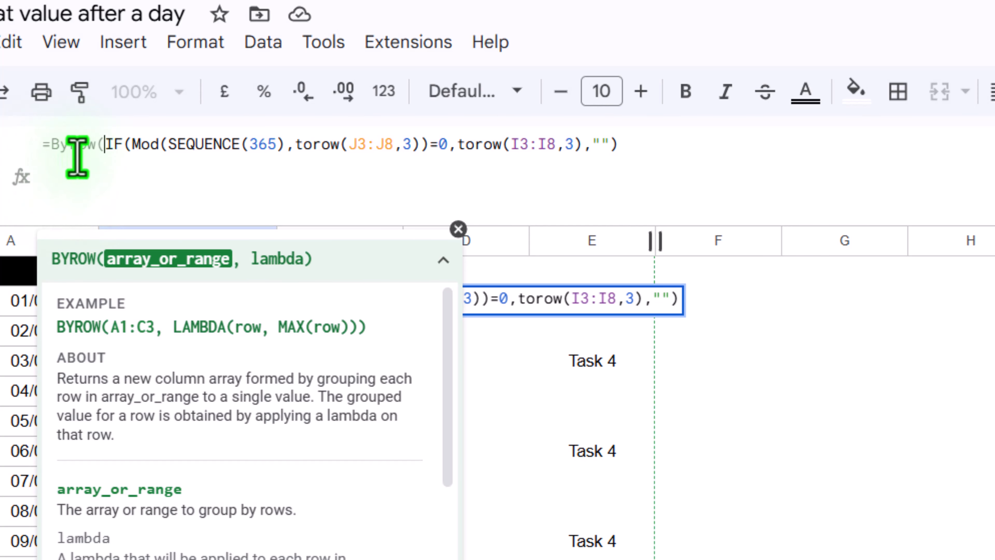
{"action": "left_click_drag", "start_coordinate": [105, 145], "coordinate": [619, 144]}
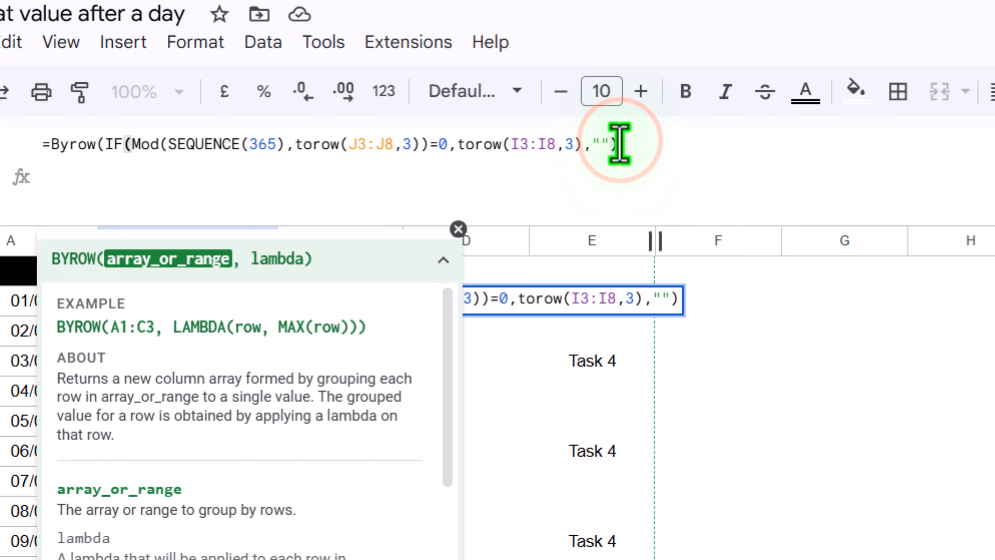
{"action": "type", "text": ","}
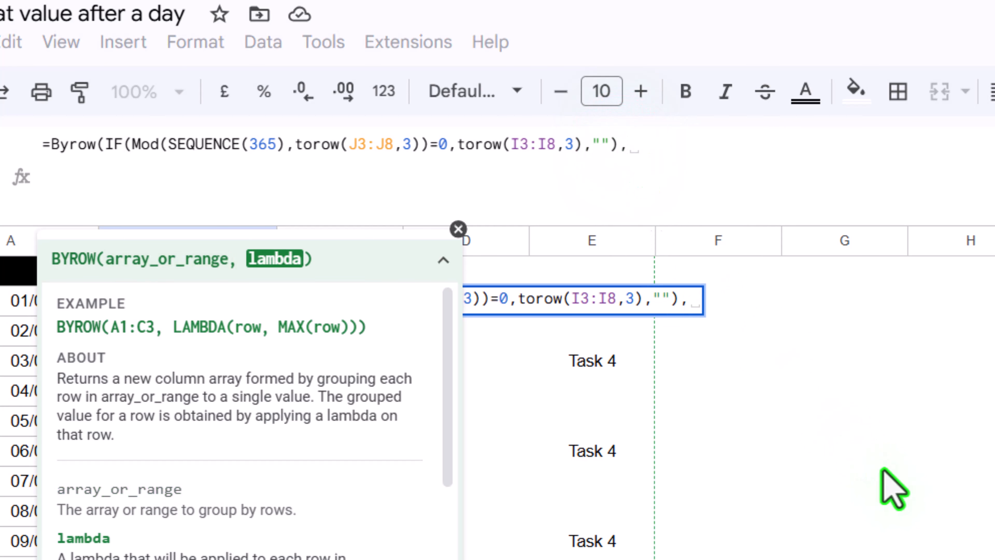
{"action": "type", "text": "Lamb"}
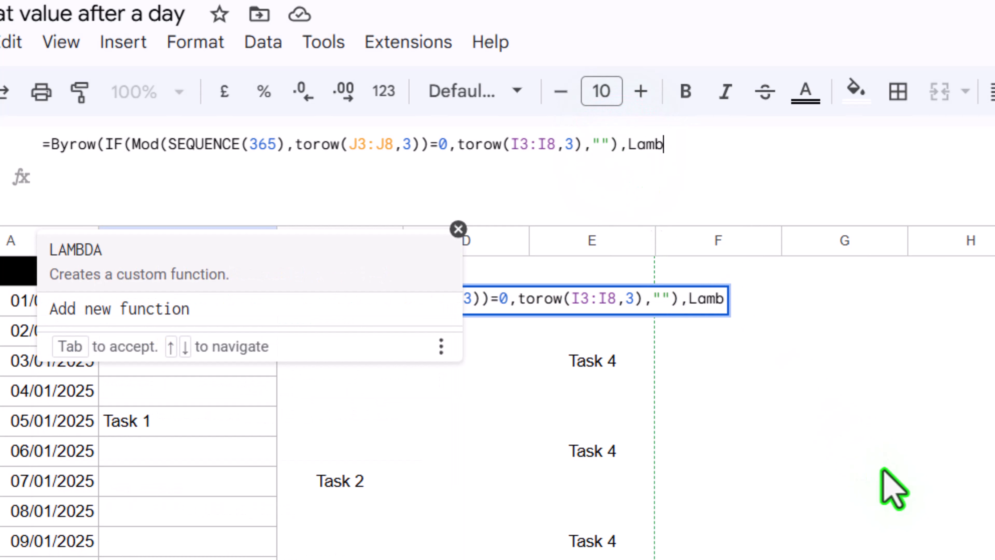
{"action": "type", "text": "da("}
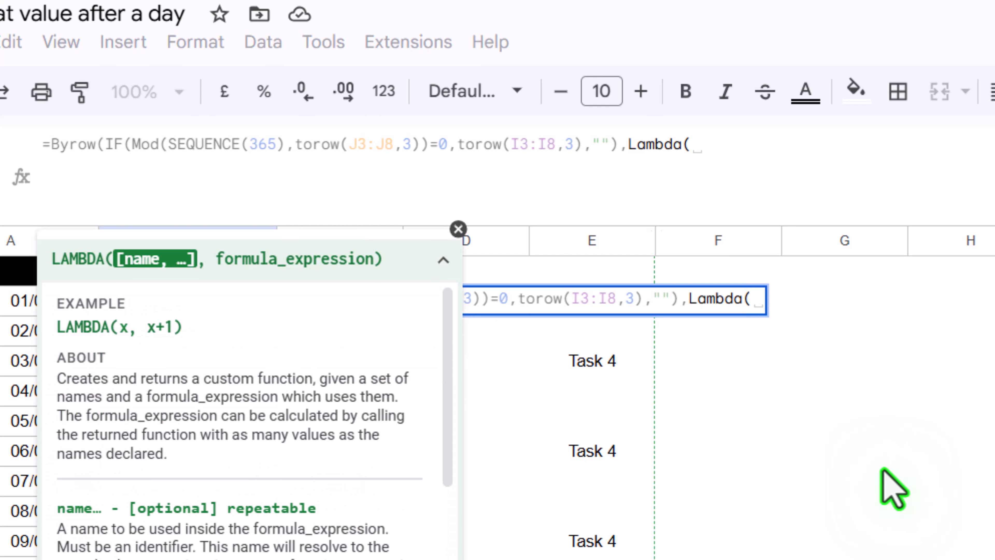
{"action": "type", "text": "x,"}
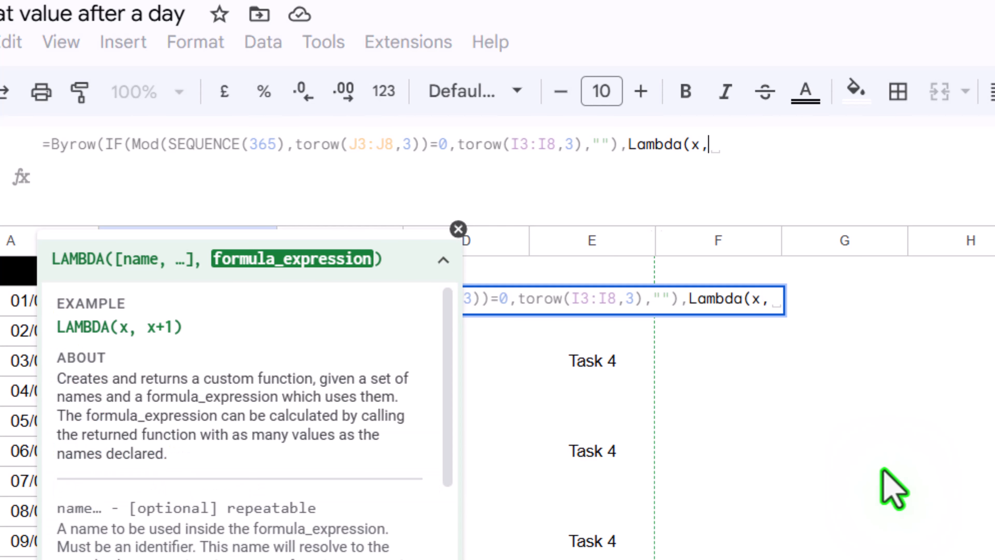
Set the Lambda's expression to Textjoin(" | ",true,x) and close the Lambda
{"action": "type", "text": "Te"}
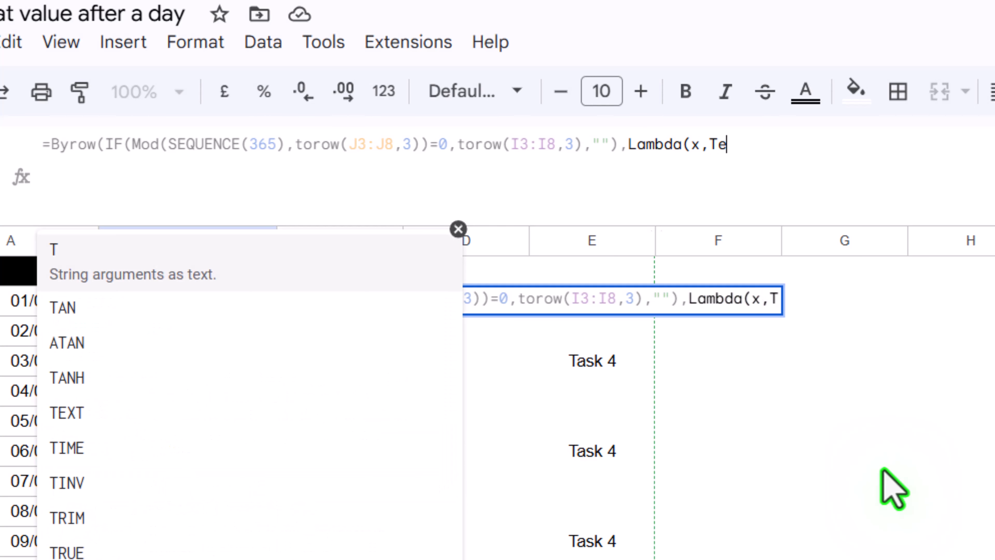
{"action": "type", "text": "xtjoin("}
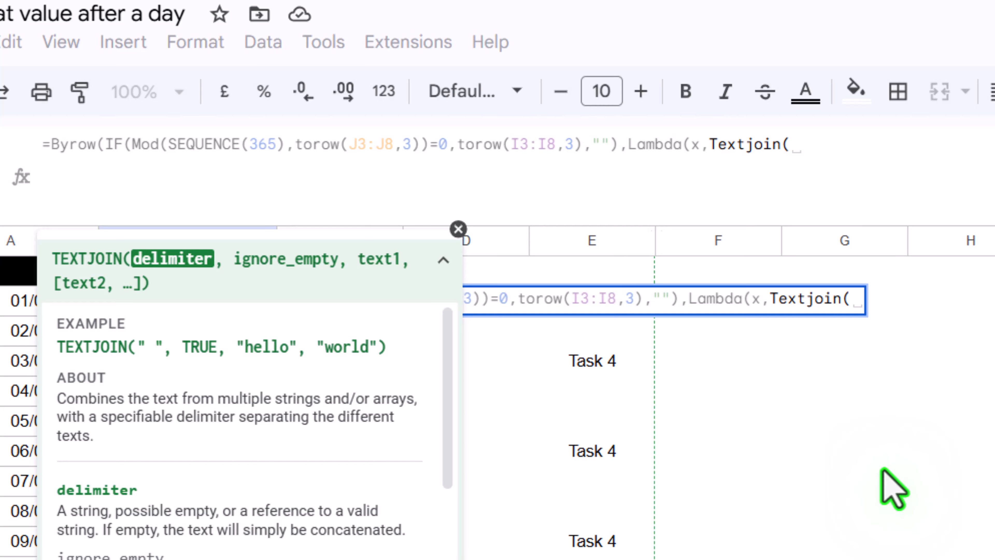
{"action": "type", "text": "\""}
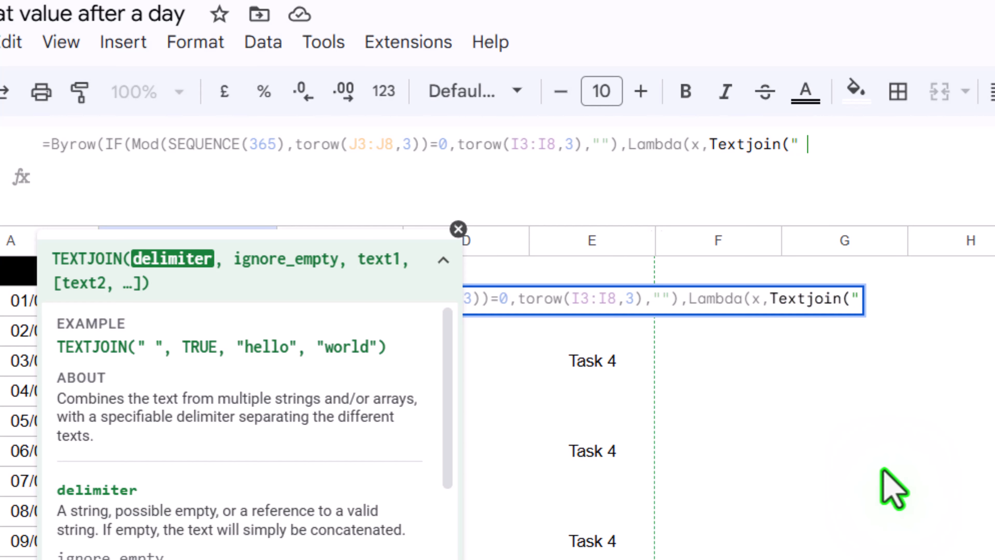
{"action": "type", "text": " |"}
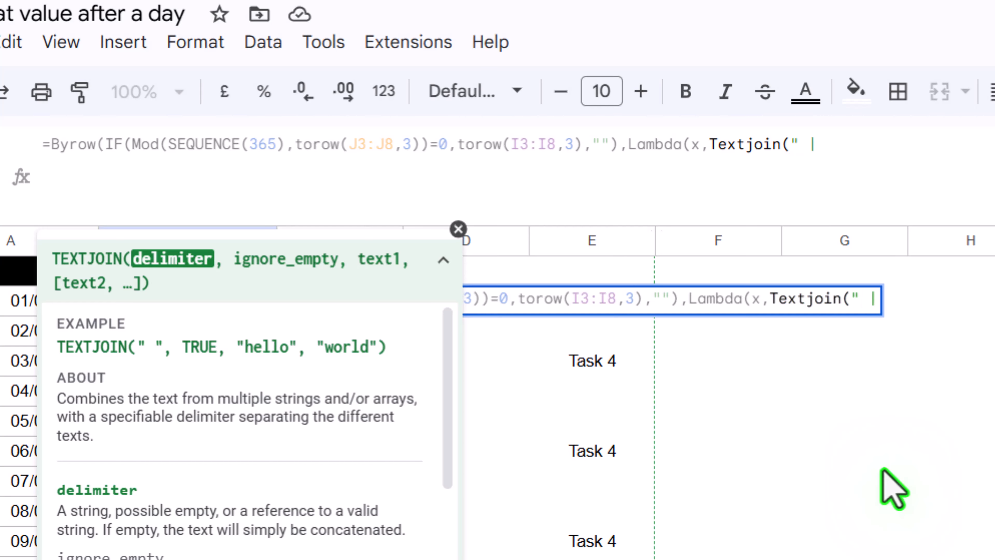
{"action": "type", "text": " \""}
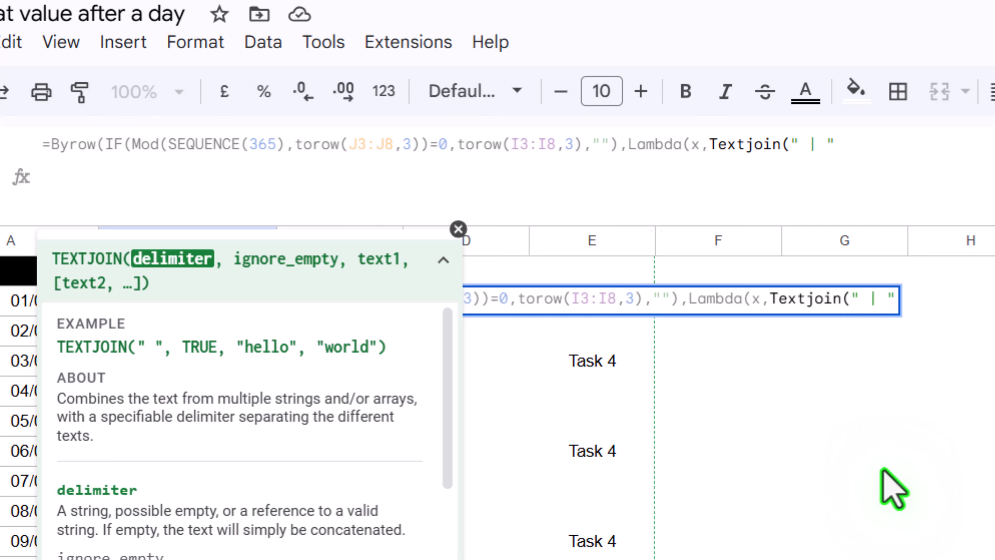
{"action": "type", "text": ","}
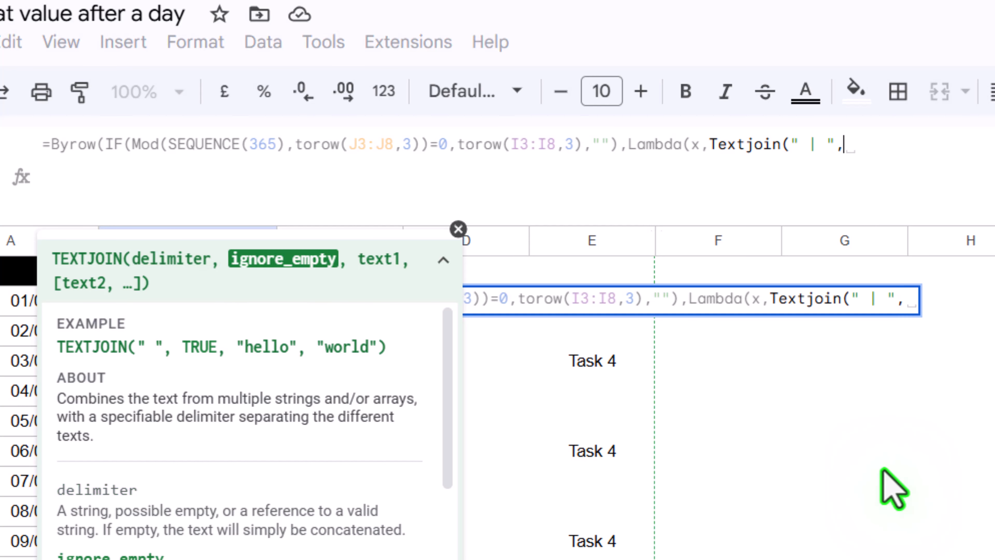
{"action": "key", "text": "BackSpace"}
{"action": "type", "text": "tru"}
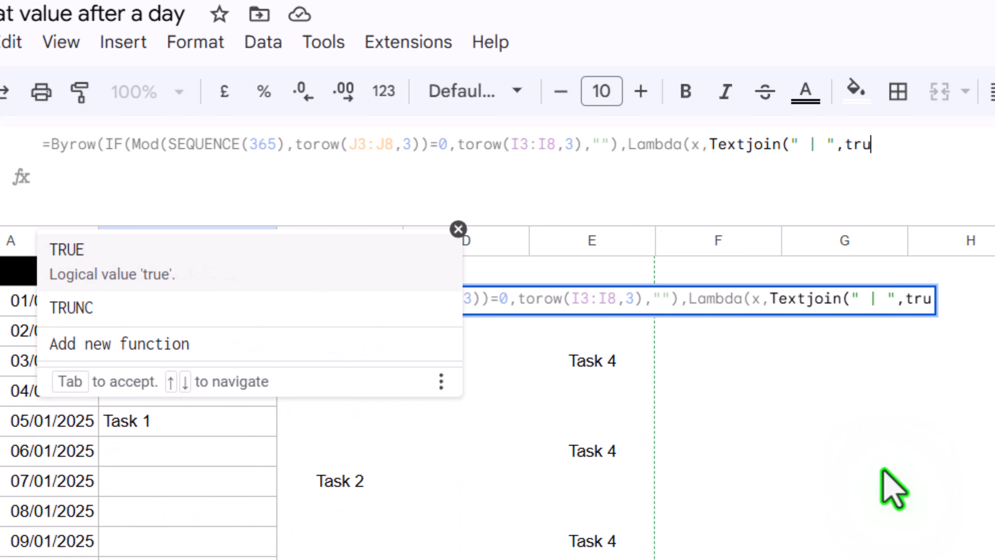
{"action": "type", "text": "e, "}
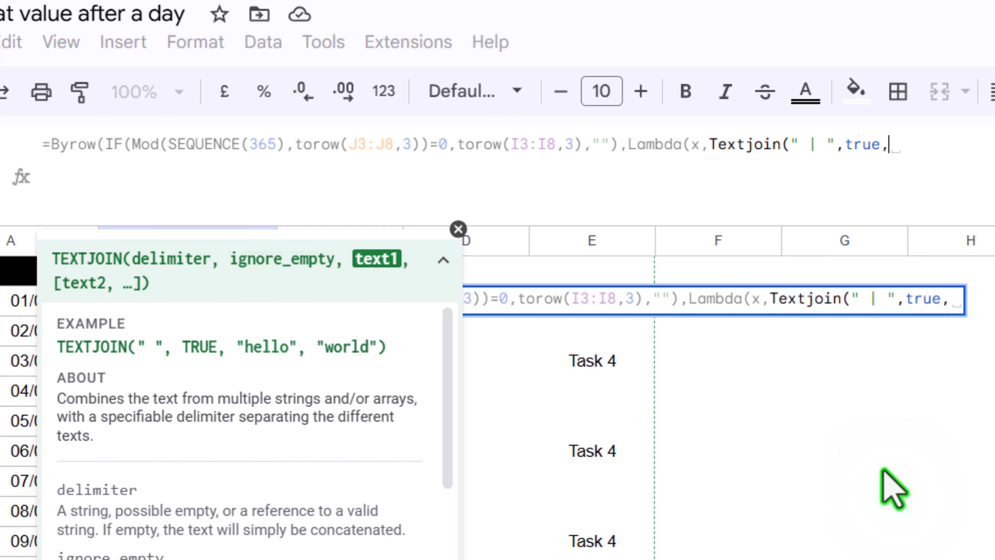
{"action": "type", "text": "x"}
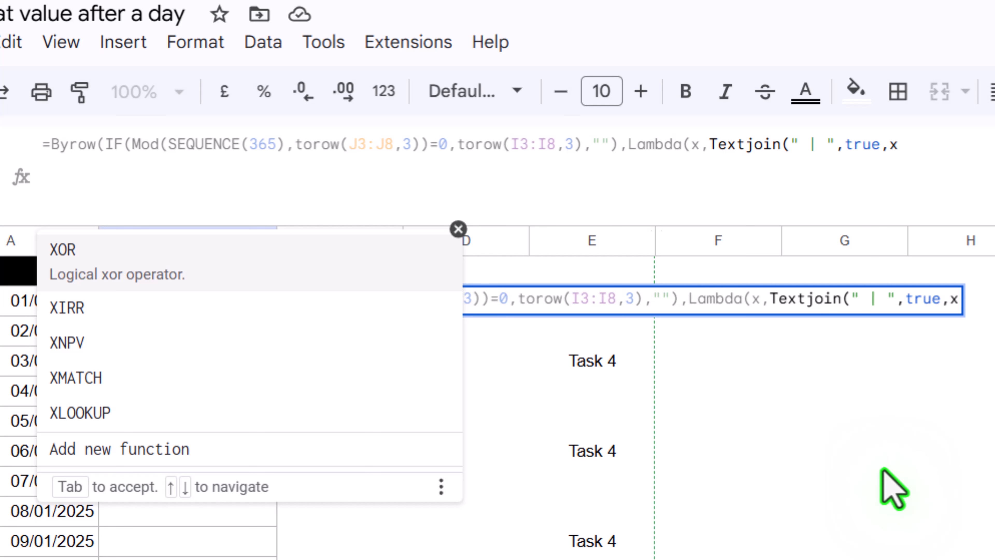
{"action": "type", "text": ")"}
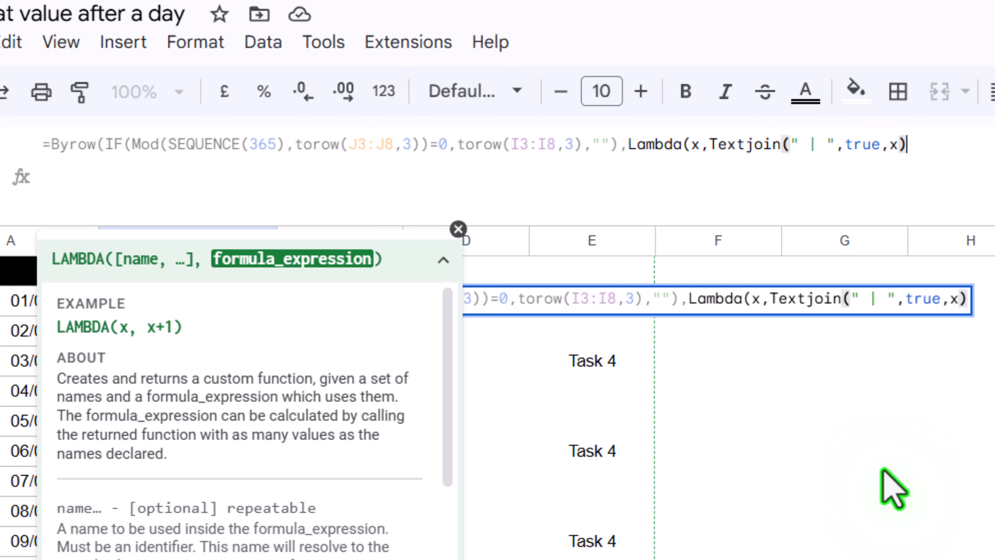
{"action": "type", "text": ")"}
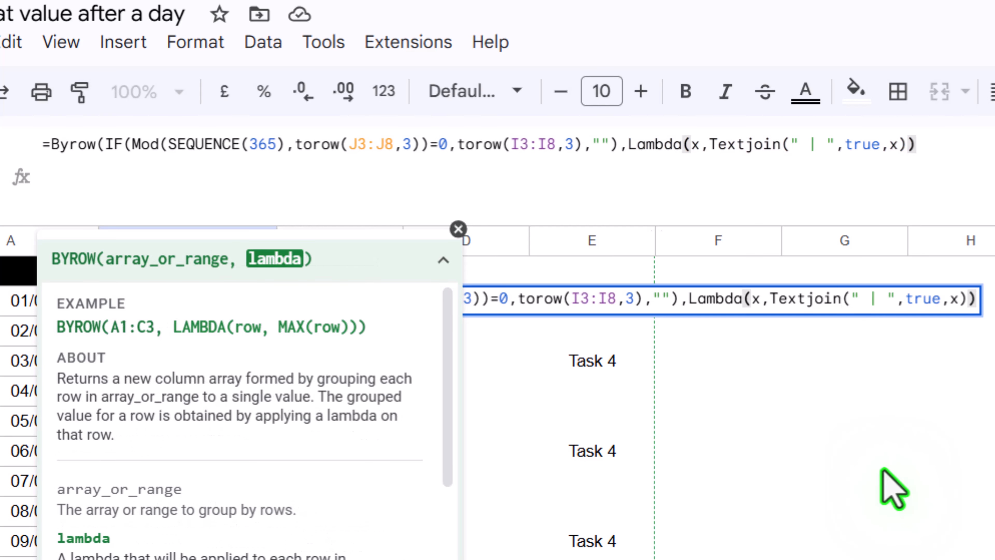
Close the Byrow formula in B2, convert it to an array formula with ArrayFormula and commit it
{"action": "type", "text": ")"}
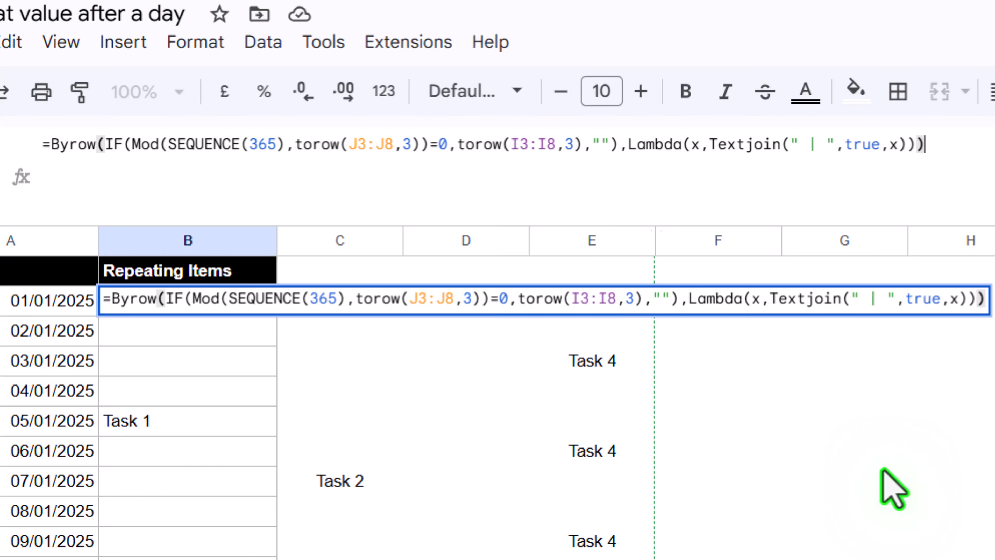
{"action": "key", "text": "Return"}
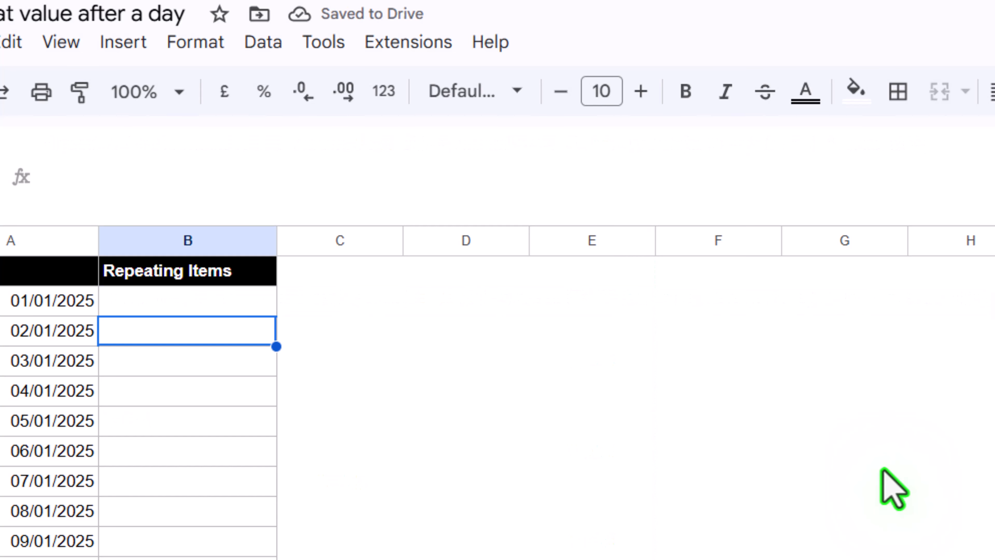
{"action": "left_click", "coordinate": [250, 304]}
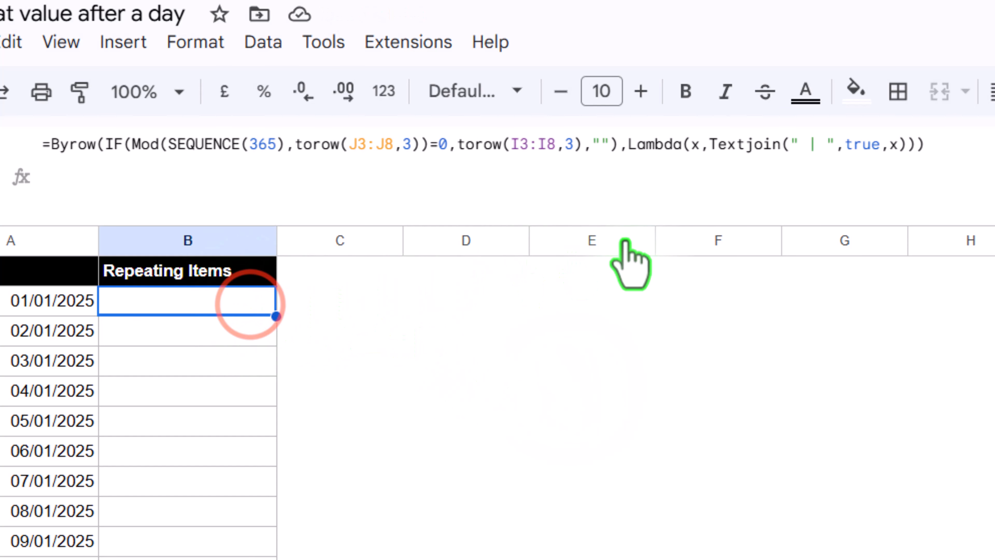
{"action": "left_click", "coordinate": [924, 173]}
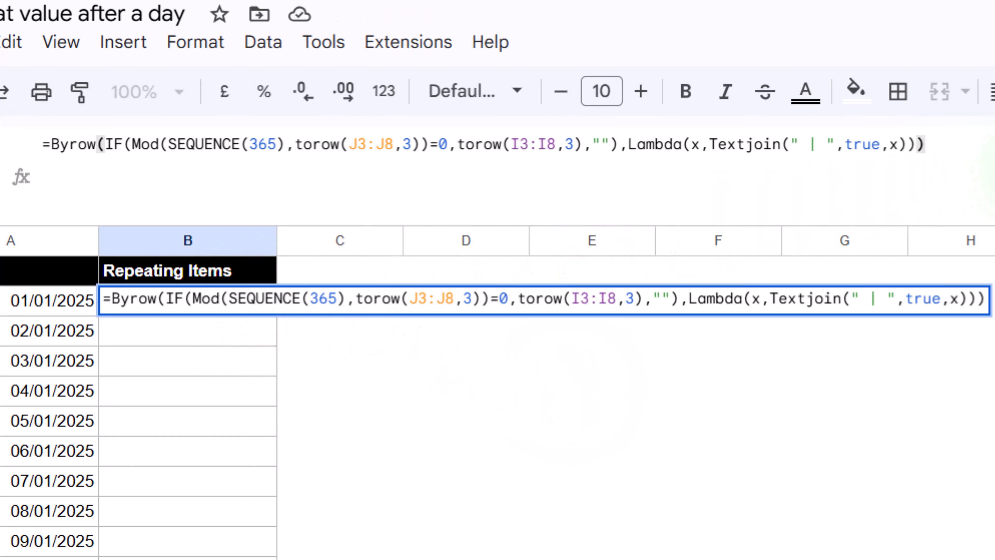
{"action": "key", "text": "ctrl+shift+Return"}
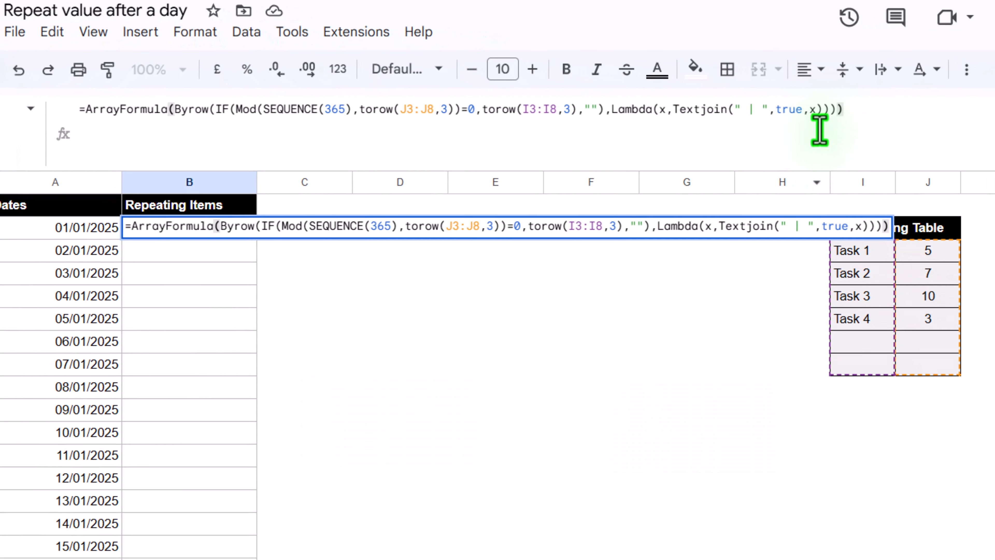
{"action": "key", "text": "Return"}
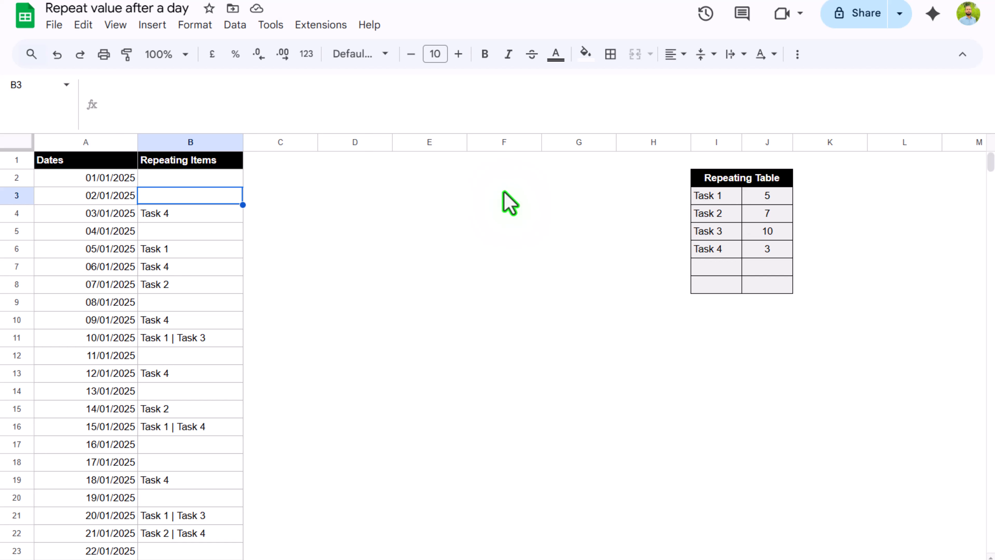
Set Task 2's day interval in the Repeating Table to 2
{"action": "left_click", "coordinate": [781, 214]}
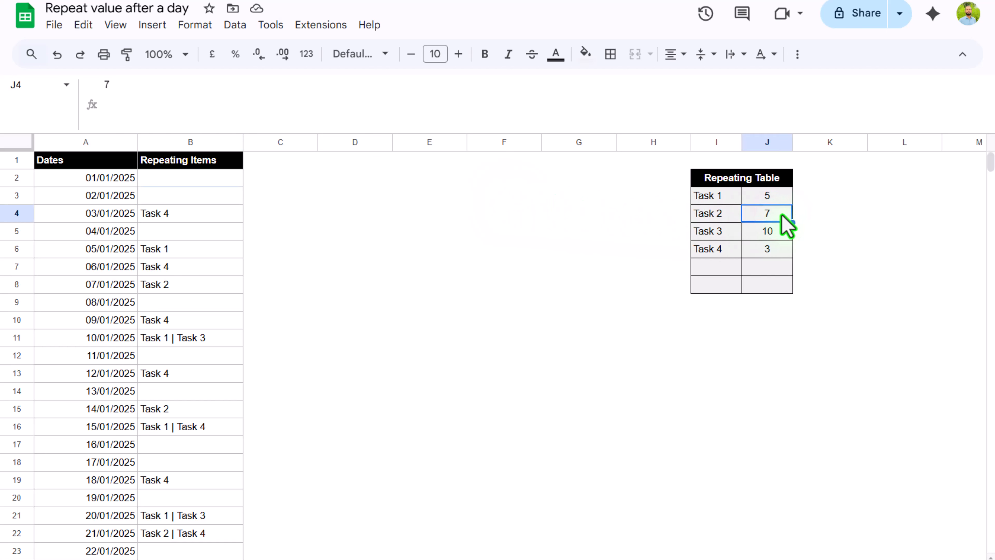
{"action": "type", "text": "2"}
{"action": "key", "text": "Return"}
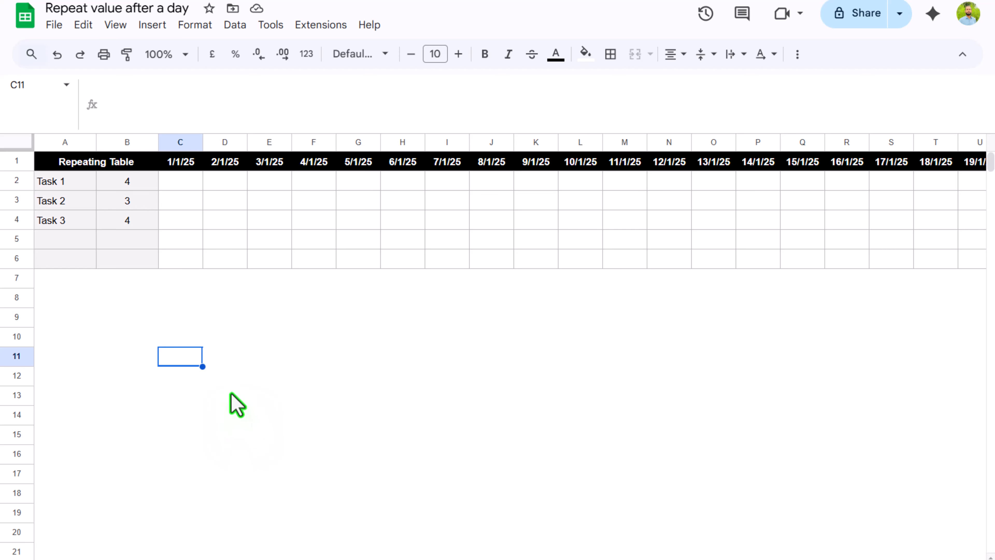
Enter =SEQUENCE(1,365) in C2, beneath the first date of the horizontal layout
{"action": "left_click", "coordinate": [173, 186]}
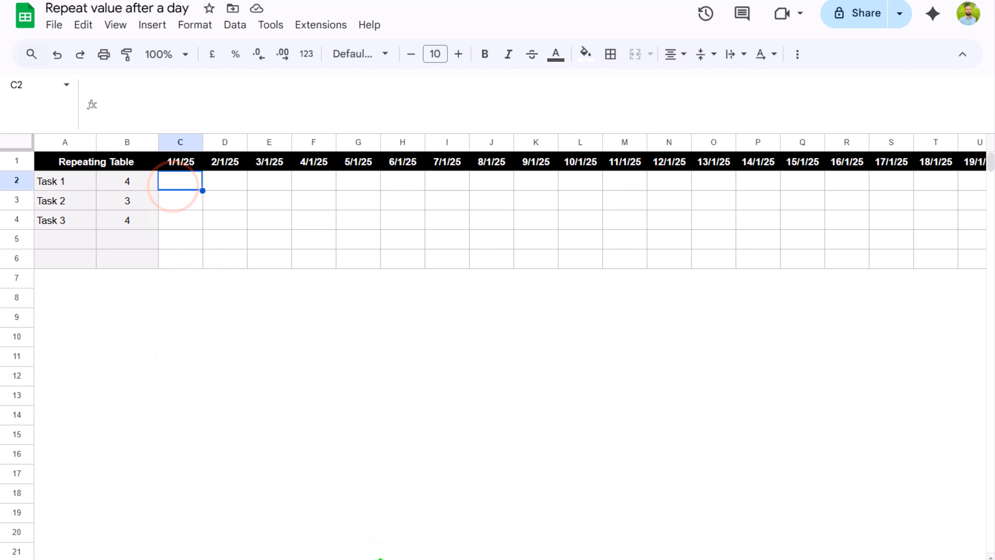
{"action": "type", "text": "=seq"}
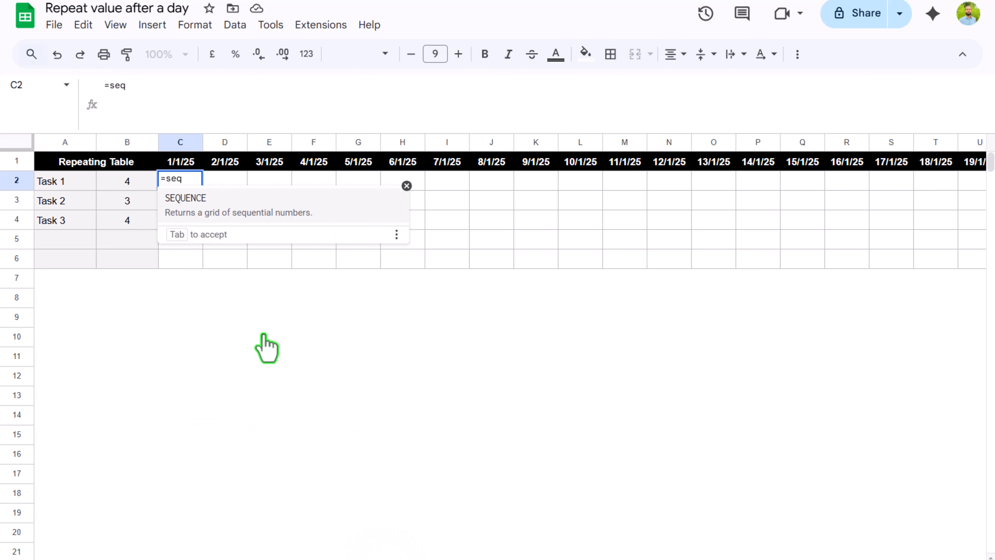
{"action": "left_click", "coordinate": [195, 204]}
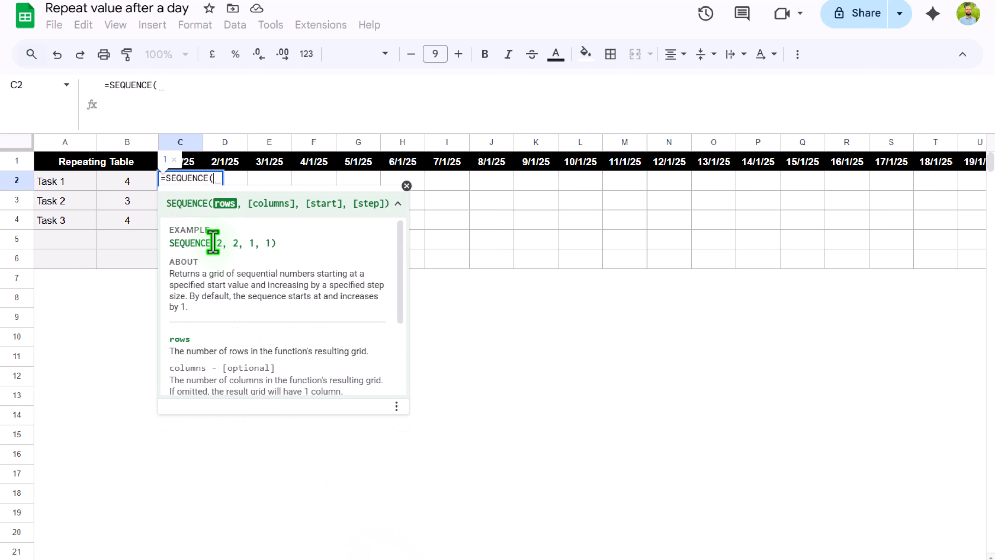
{"action": "type", "text": "1"}
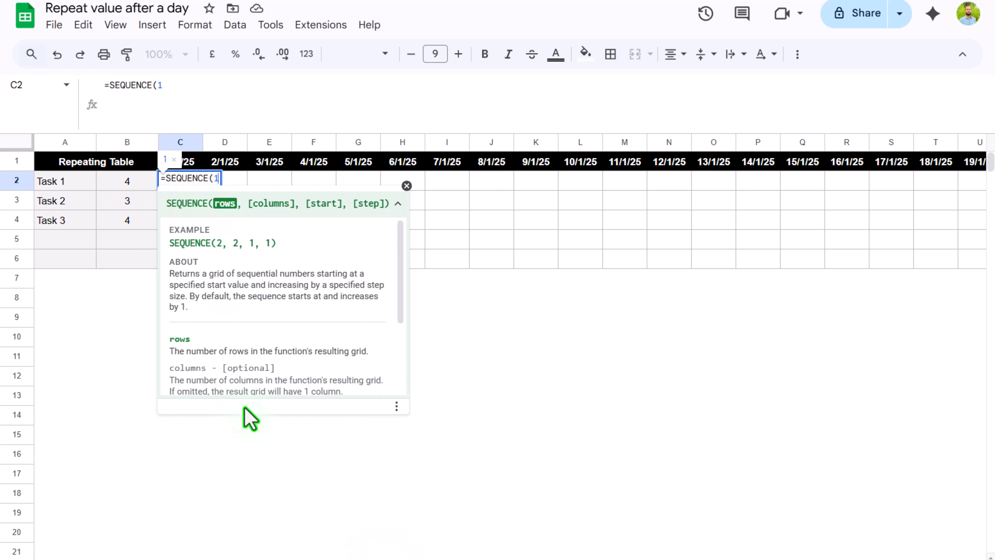
{"action": "type", "text": ", "}
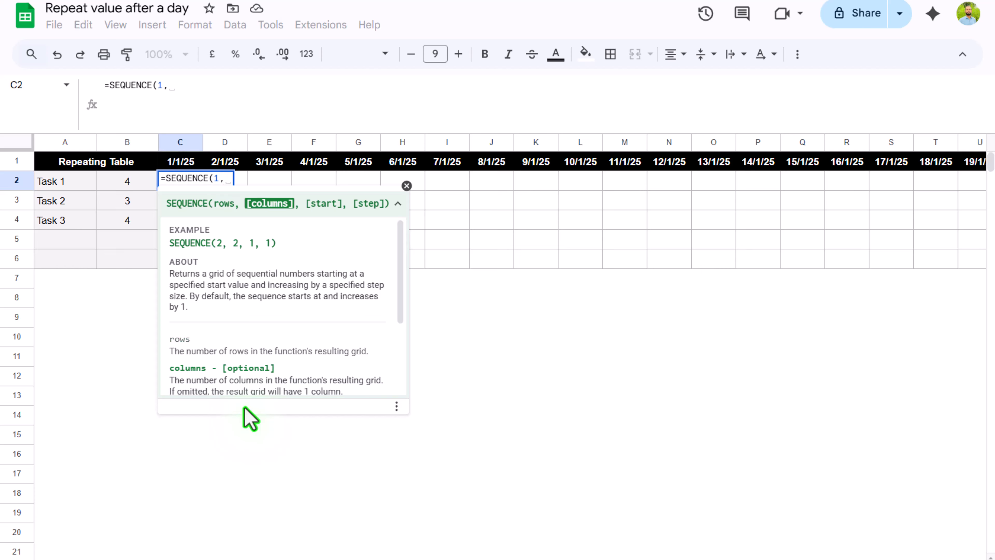
{"action": "type", "text": "365"}
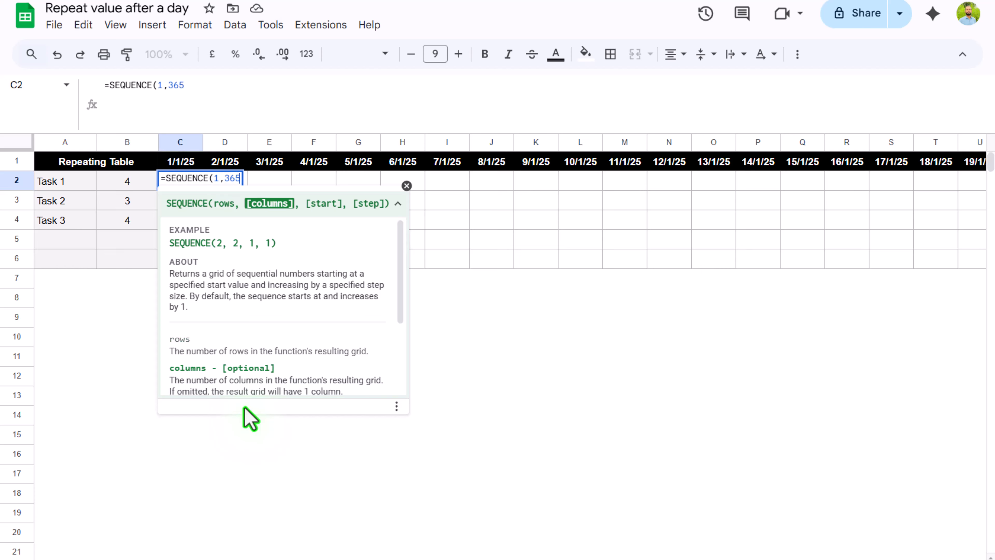
{"action": "type", "text": ")"}
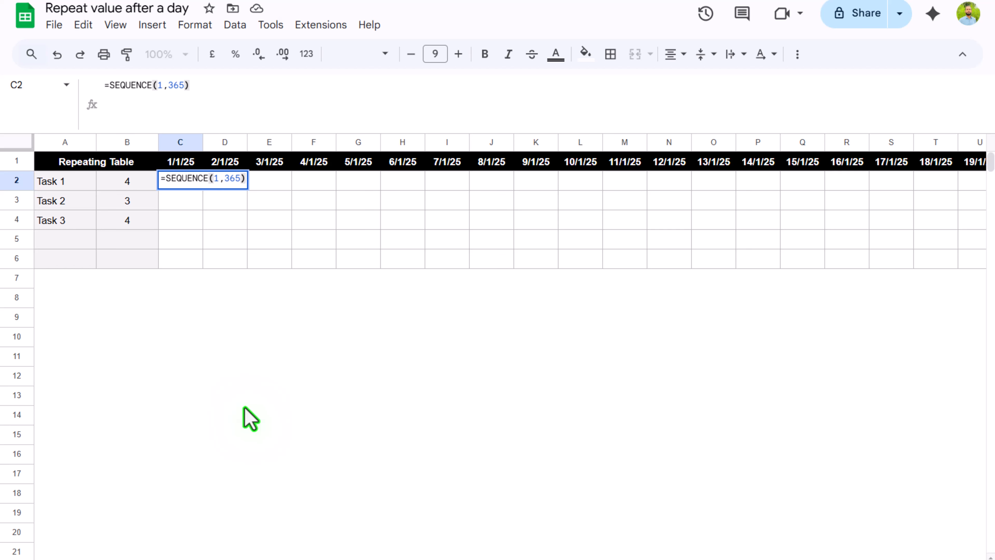
{"action": "left_click", "coordinate": [227, 338]}
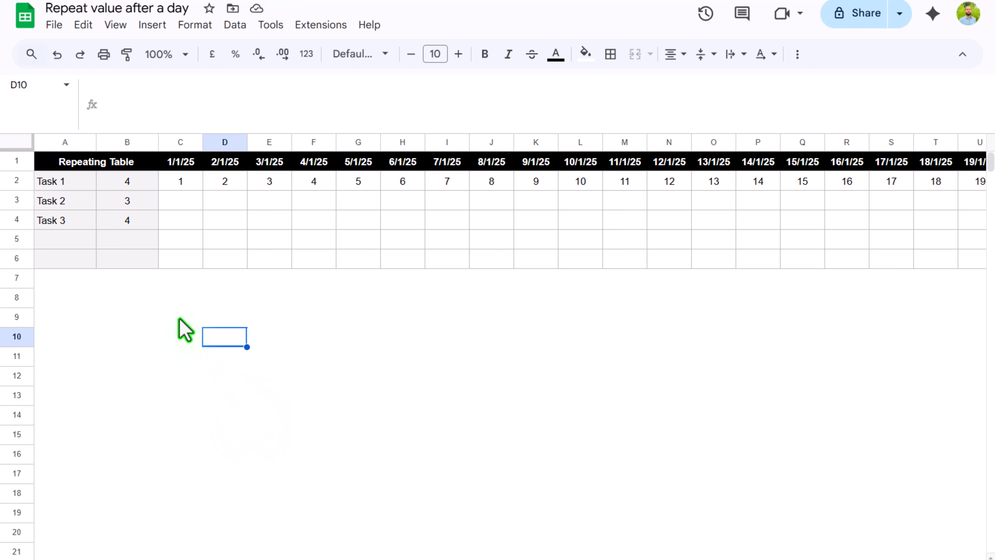
Wrap C2's SEQUENCE in Mod with B2:B6 as the divisor and commit it as an ArrayFormula
{"action": "left_click", "coordinate": [182, 184]}
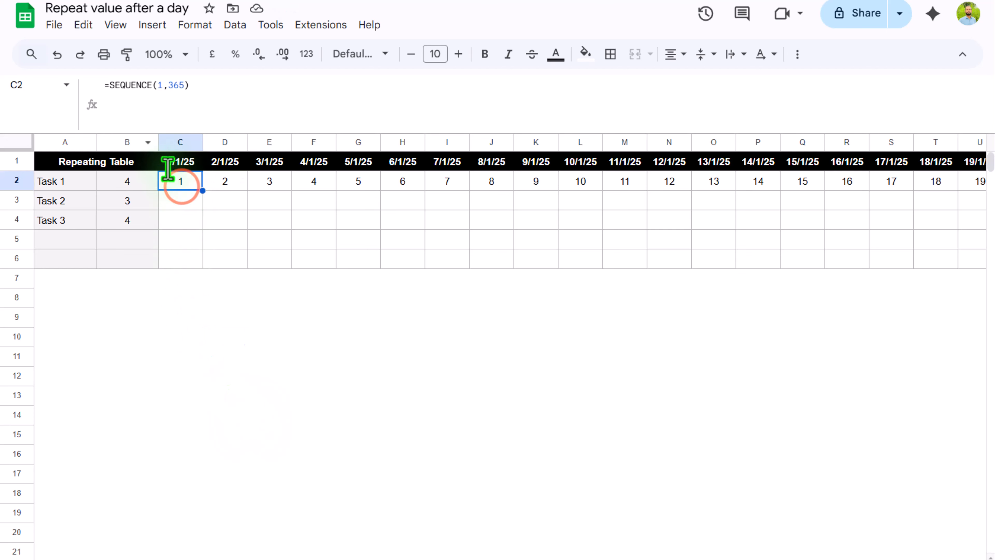
{"action": "left_click", "coordinate": [111, 85]}
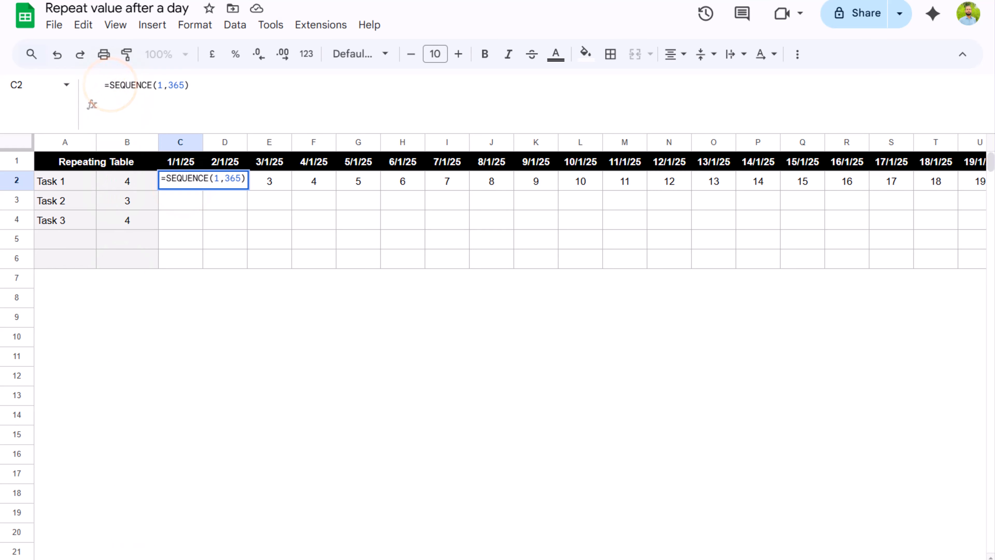
{"action": "type", "text": "Mod"}
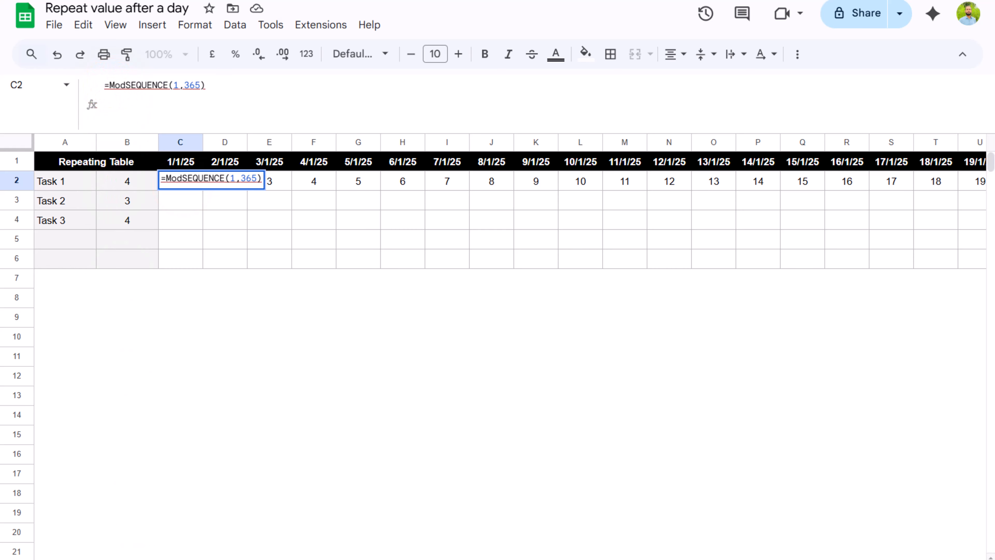
{"action": "type", "text": "("}
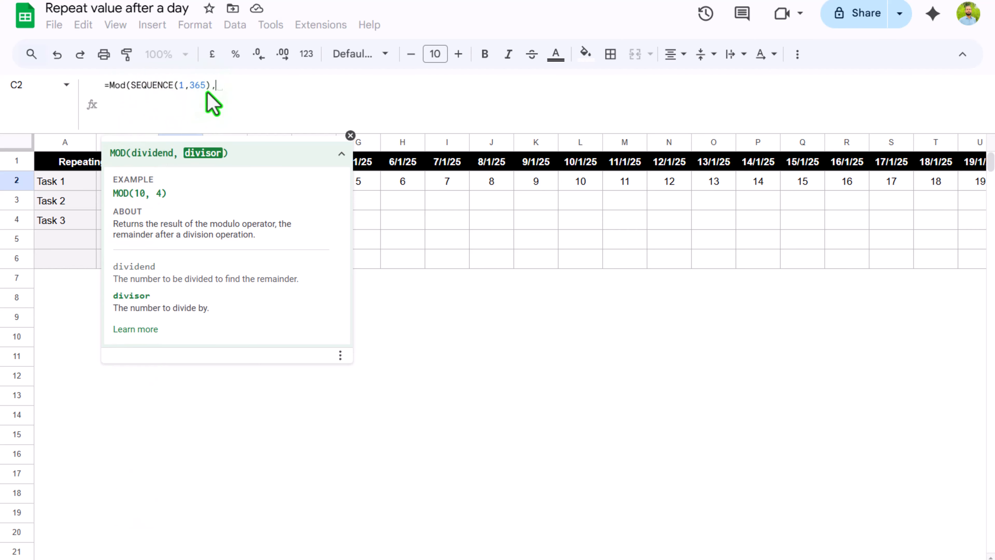
{"action": "key", "text": "Escape"}
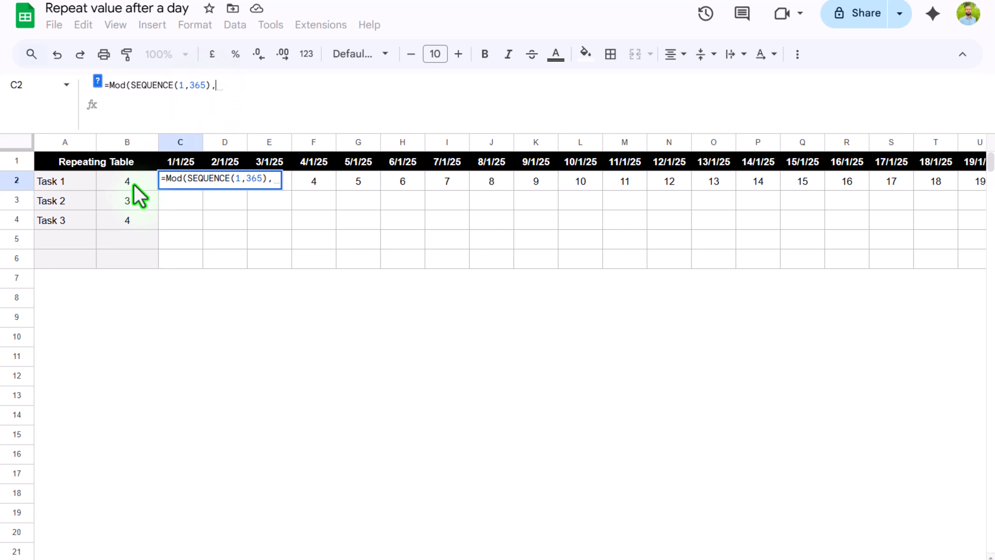
{"action": "left_click_drag", "start_coordinate": [133, 184], "coordinate": [133, 259]}
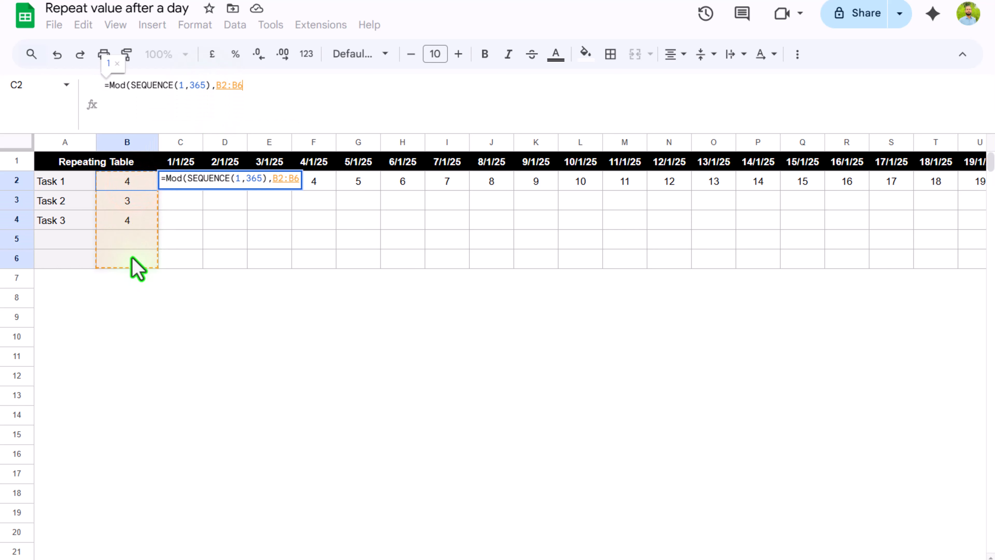
{"action": "type", "text": ")"}
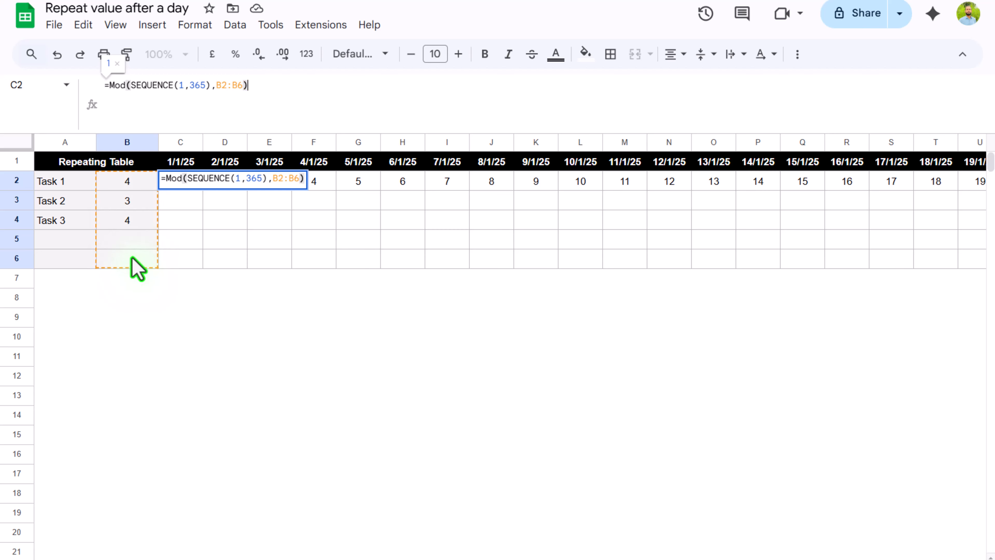
{"action": "key", "text": "ctrl+shift+Return"}
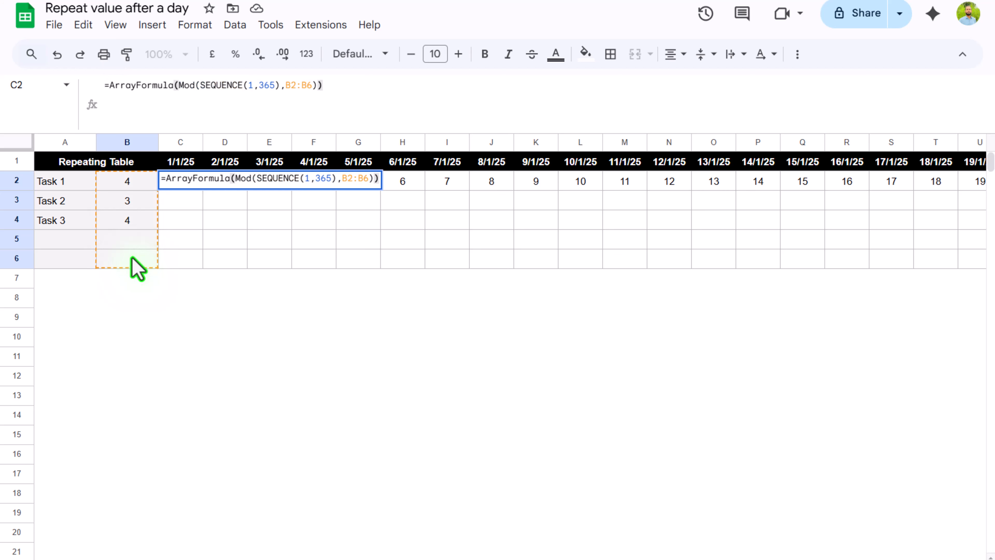
{"action": "key", "text": "Return"}
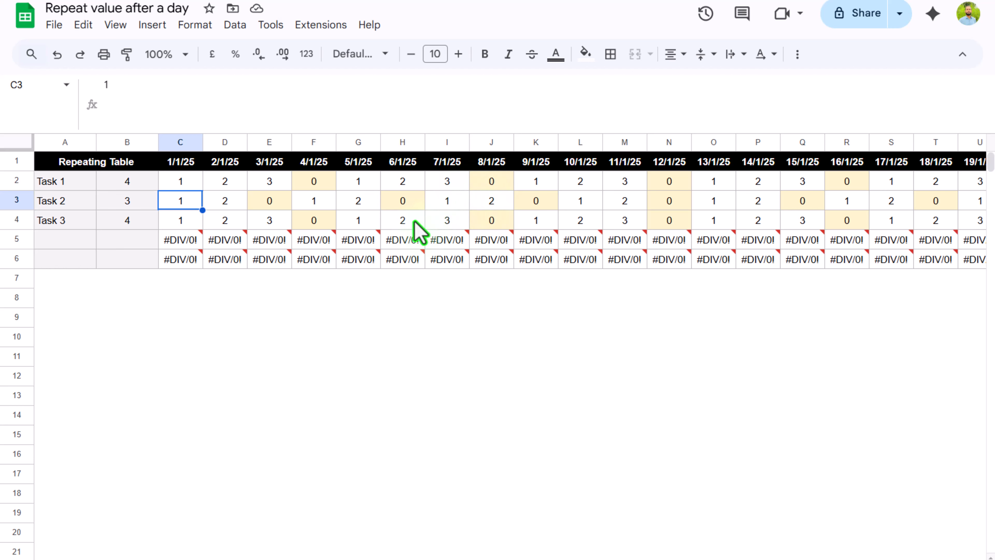
{"action": "left_click", "coordinate": [174, 336]}
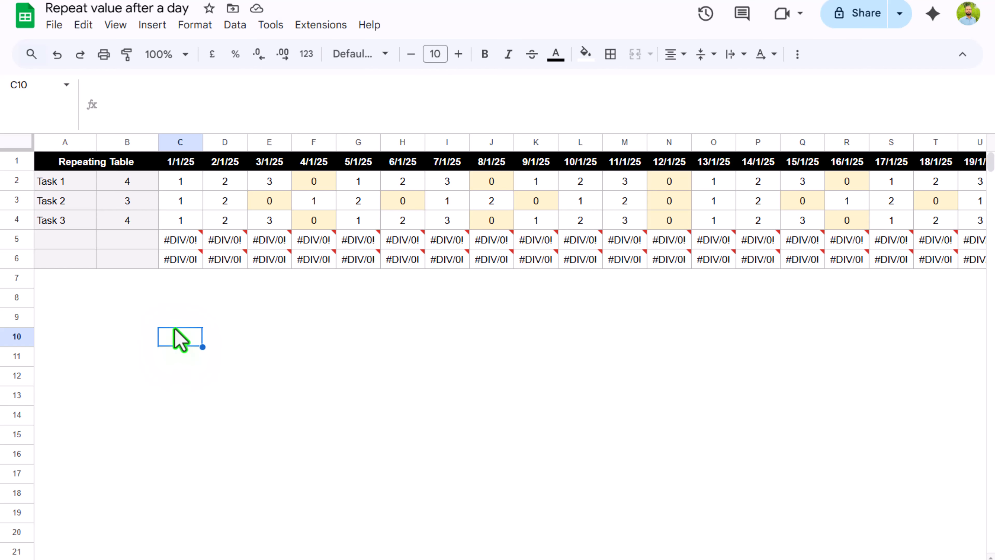
Remove the ArrayFormula wrapper from C2 and enclose the Mod expression in iferror
{"action": "left_click", "coordinate": [188, 188]}
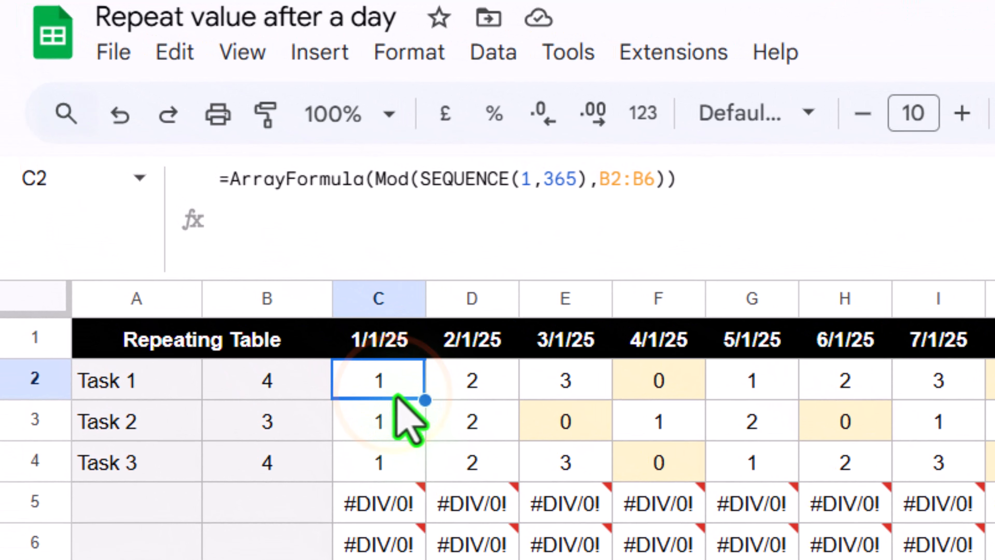
{"action": "left_click", "coordinate": [368, 181]}
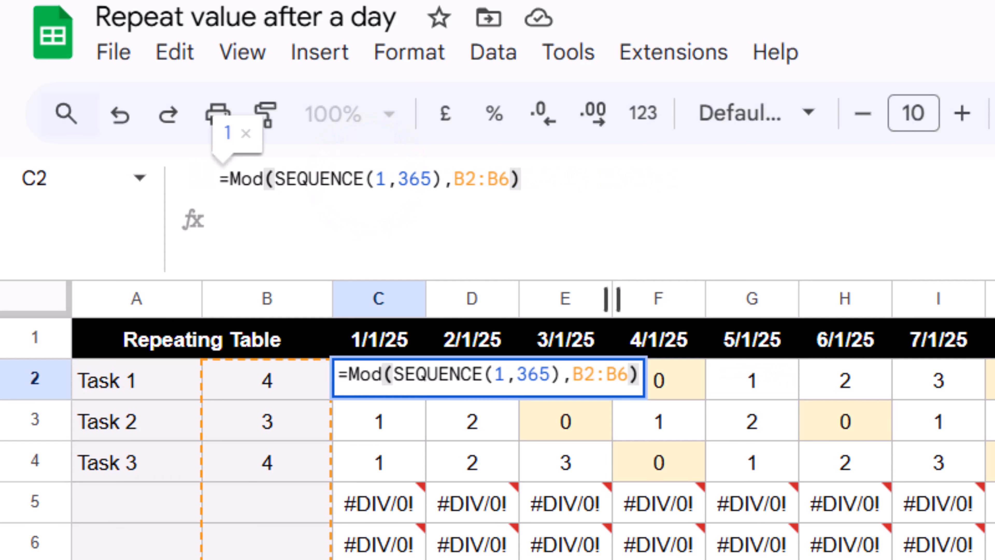
{"action": "left_click", "coordinate": [233, 180]}
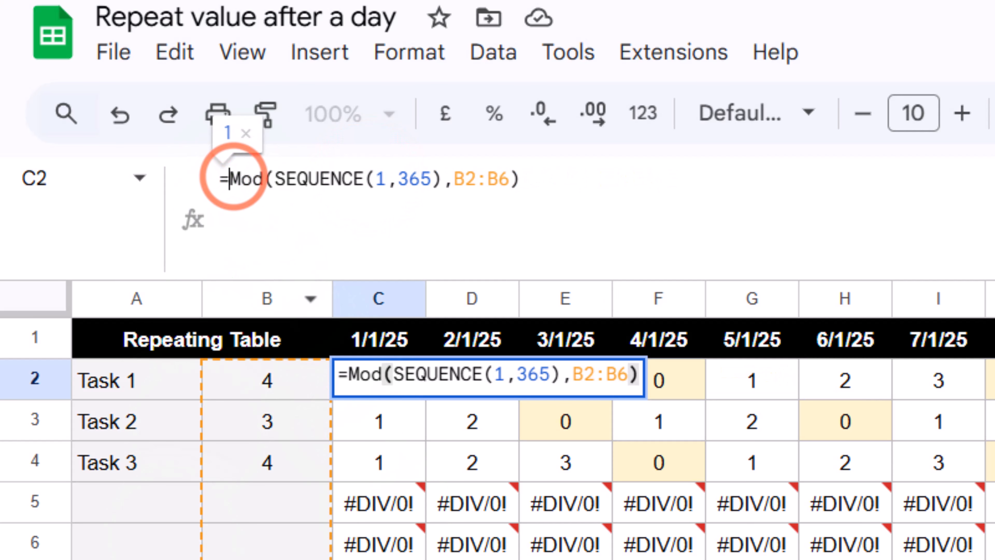
{"action": "type", "text": "iferror("}
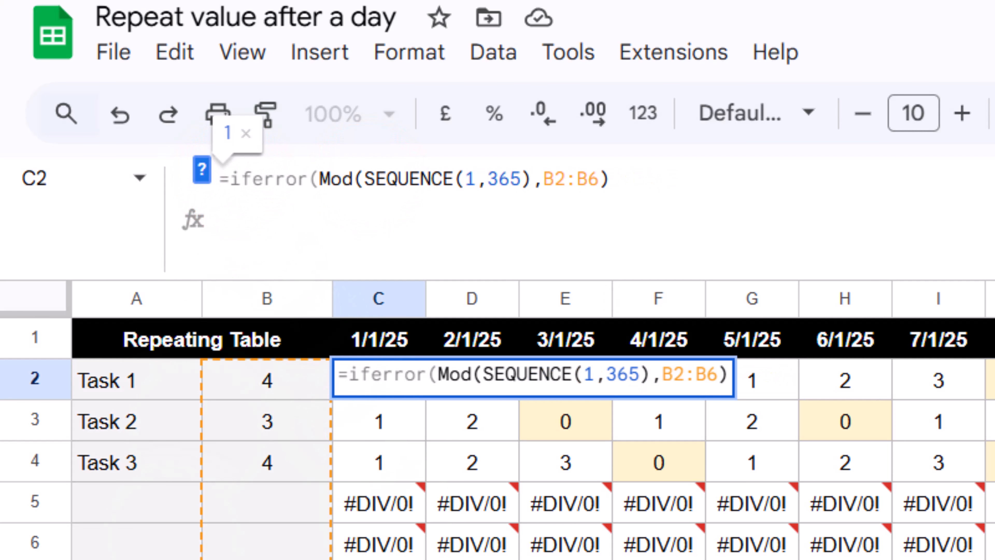
{"action": "left_click", "coordinate": [662, 174]}
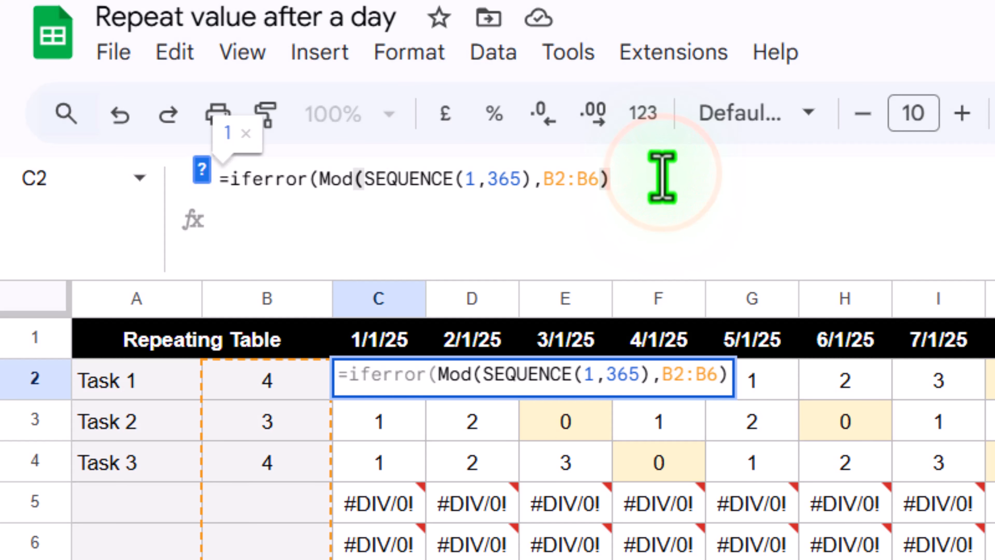
{"action": "type", "text": ")"}
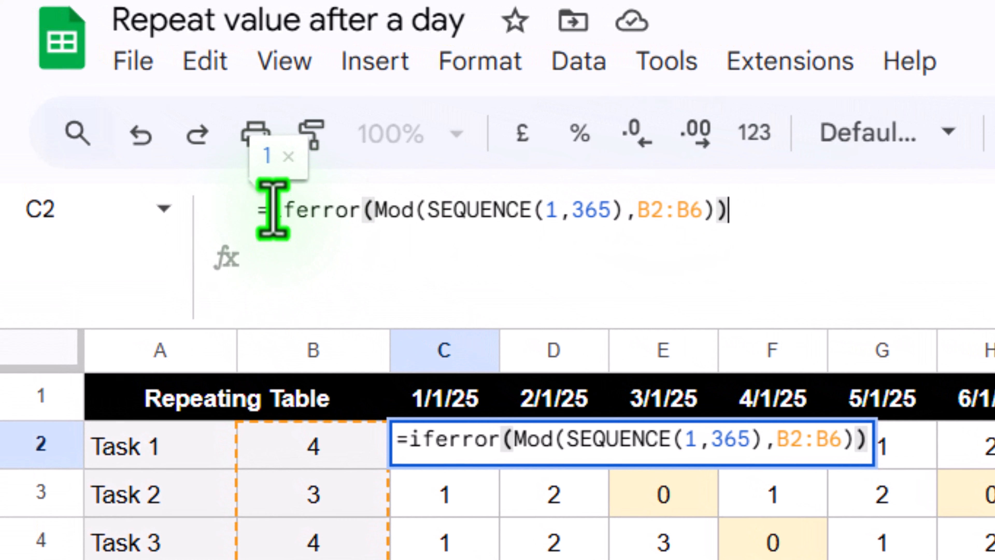
Enclose C2's iferror expression in an if function whose condition tests whether the result equals 0
{"action": "left_click", "coordinate": [270, 210]}
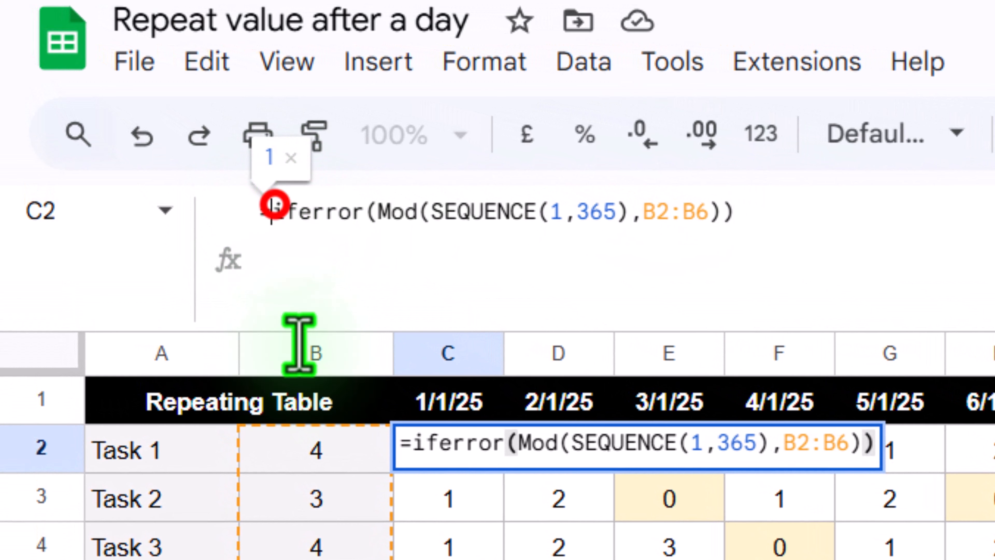
{"action": "type", "text": "if("}
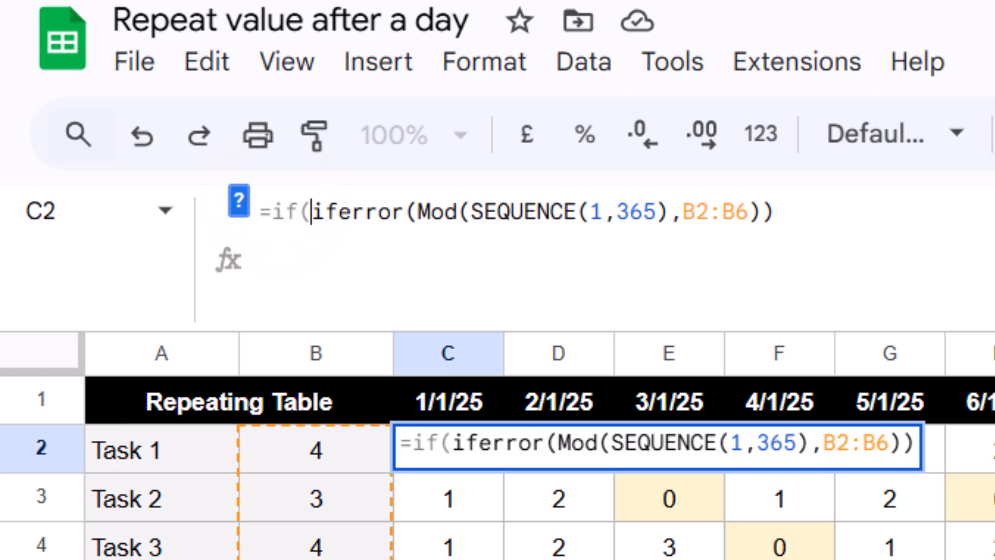
{"action": "left_click", "coordinate": [850, 223]}
{"action": "type", "text": "="}
{"action": "type", "text": "0"}
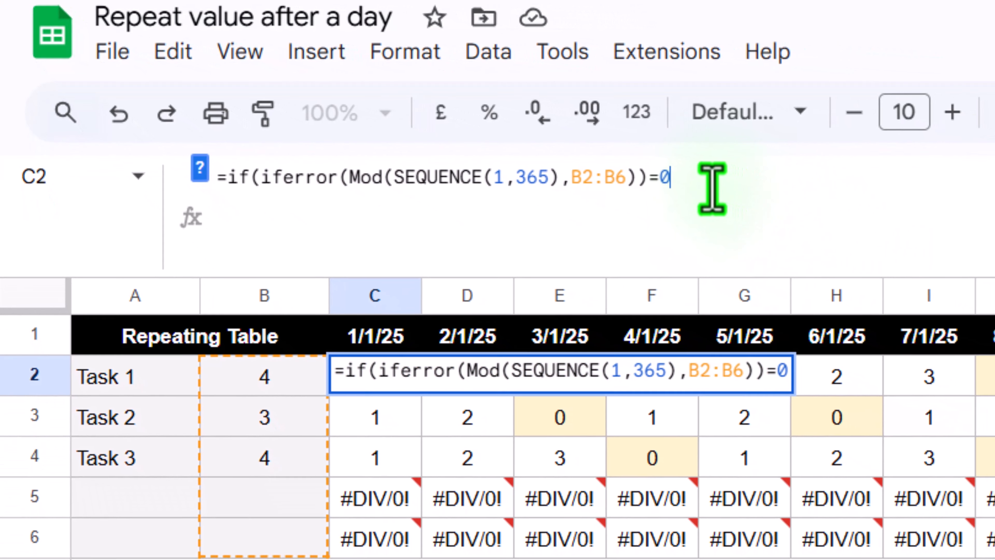
Complete C2's if to return A2:A6 when true and "" otherwise, and commit it as an ArrayFormula
{"action": "type", "text": ","}
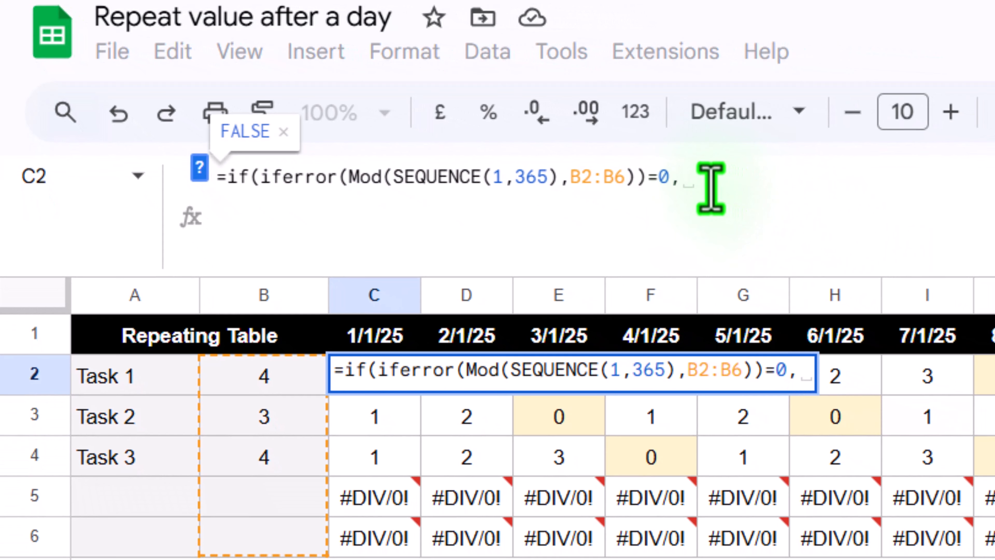
{"action": "left_click", "coordinate": [160, 373]}
{"action": "left_click_drag", "start_coordinate": [160, 374], "coordinate": [151, 526]}
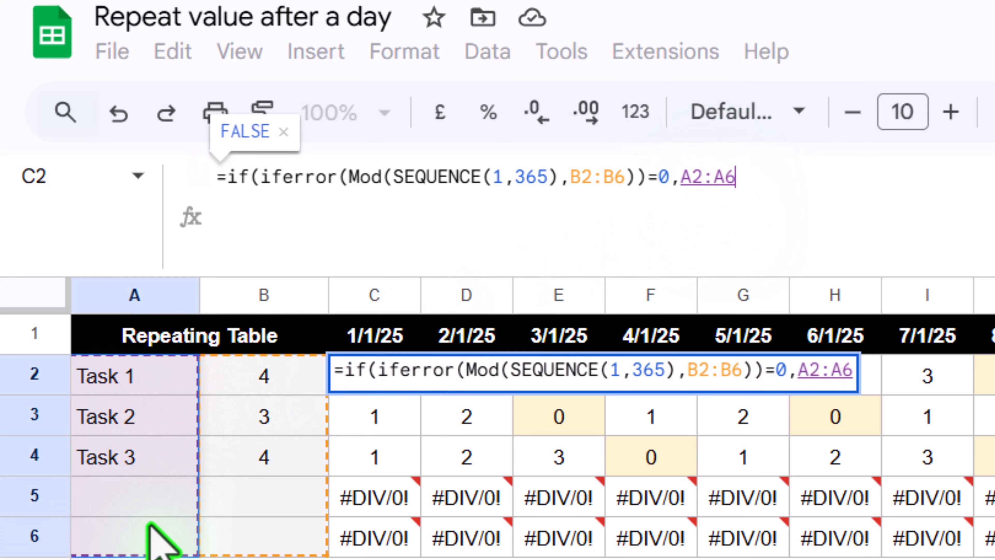
{"action": "type", "text": ", "}
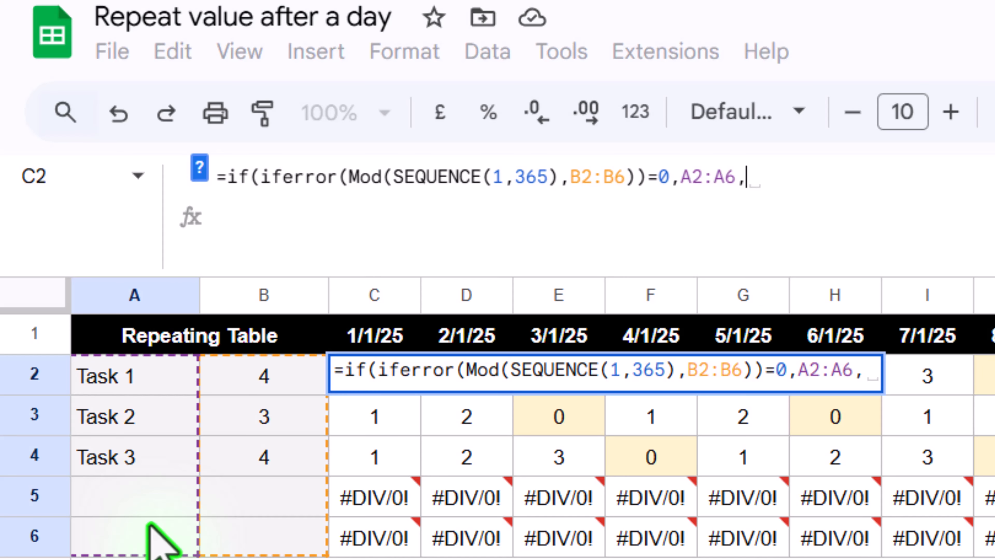
{"action": "type", "text": "\"\")"}
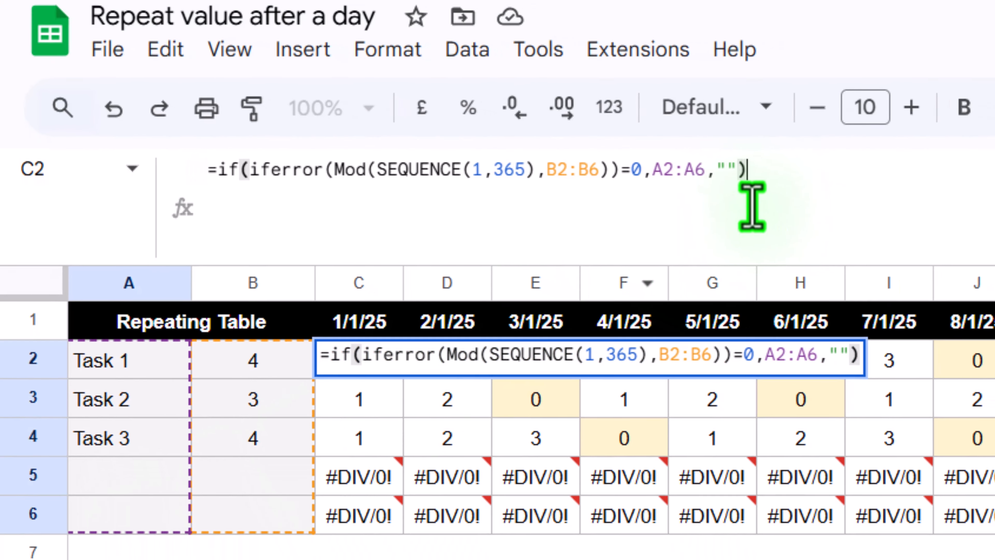
{"action": "key", "text": "ctrl+shift+Return"}
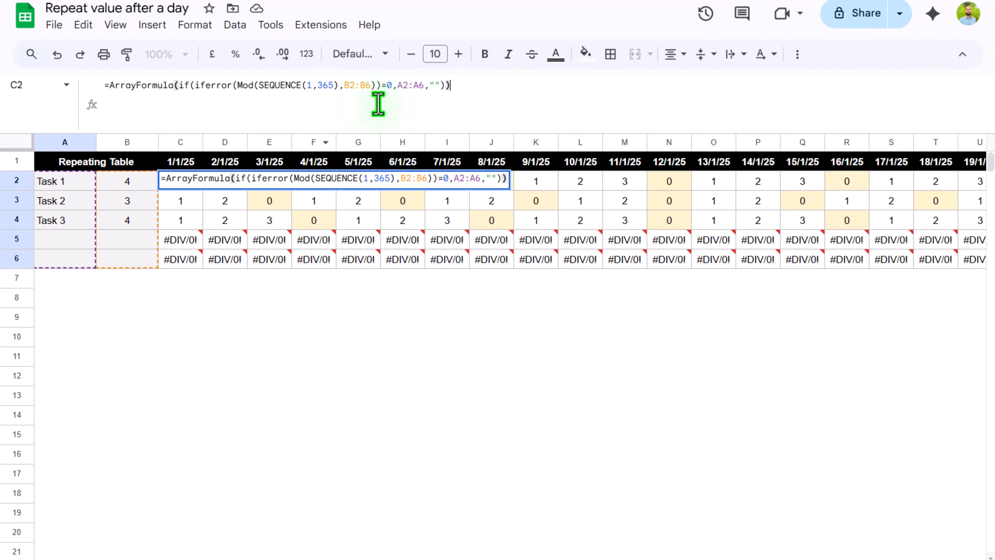
{"action": "key", "text": "Return"}
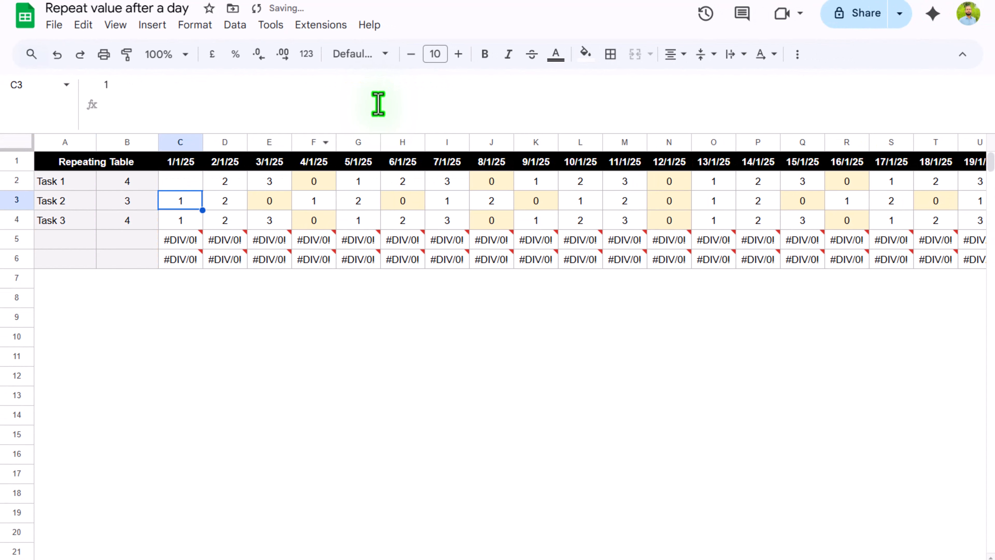